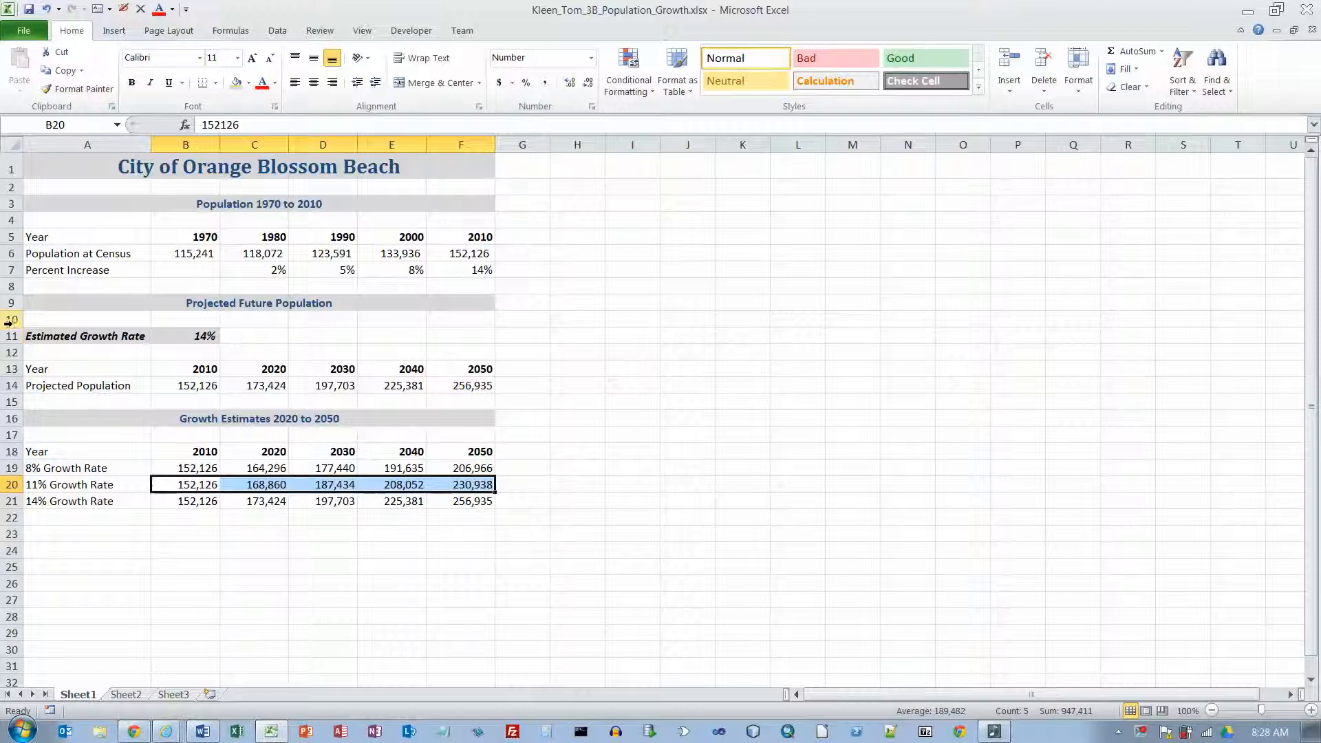
Step: Insert 17 blank rows at rows 8 to 24, above the Projected Future Population section
drag(11, 286, 10, 550)
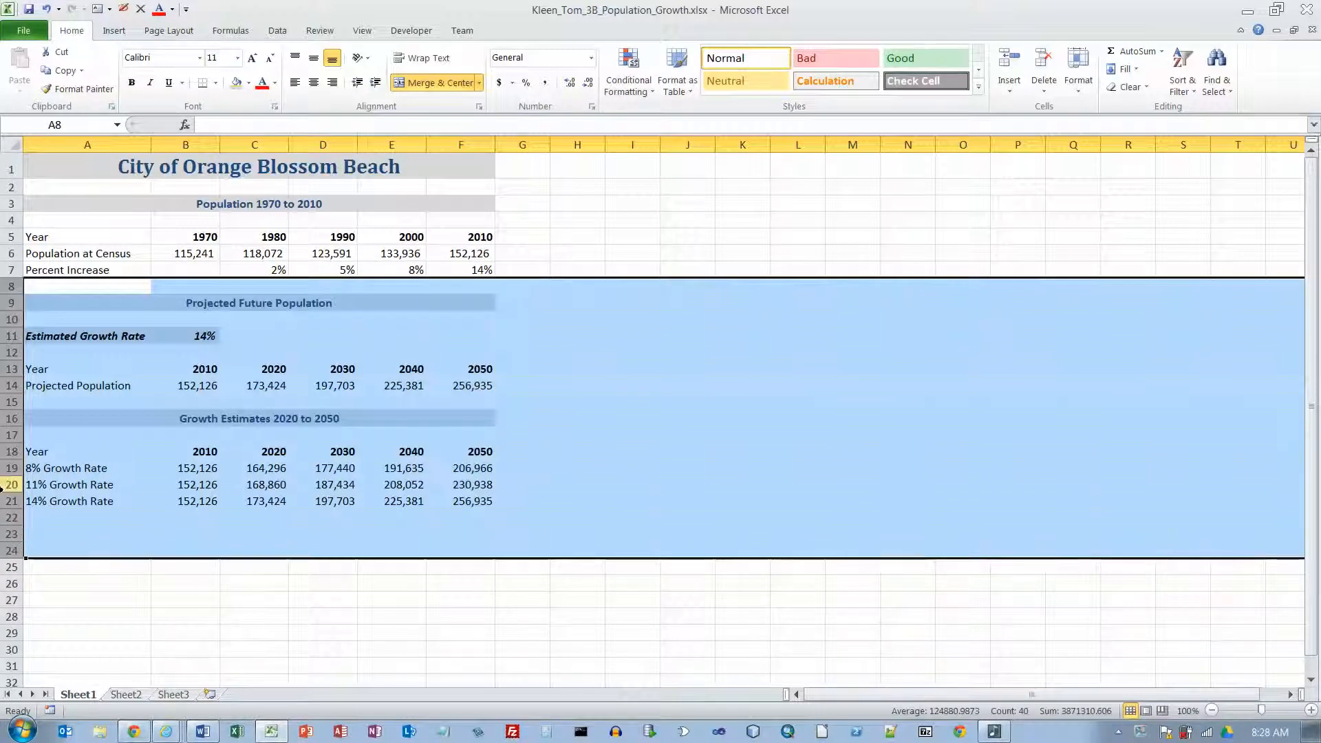
right_click(14, 372)
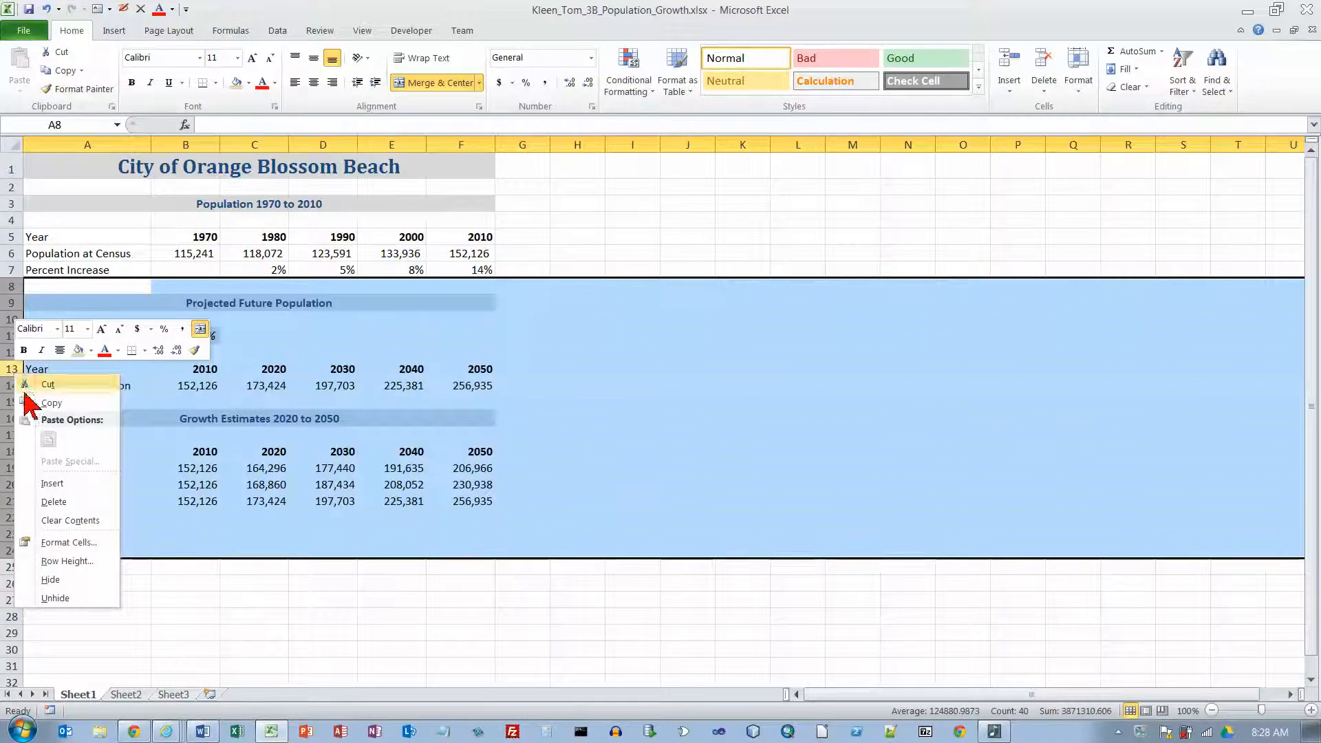
click(58, 484)
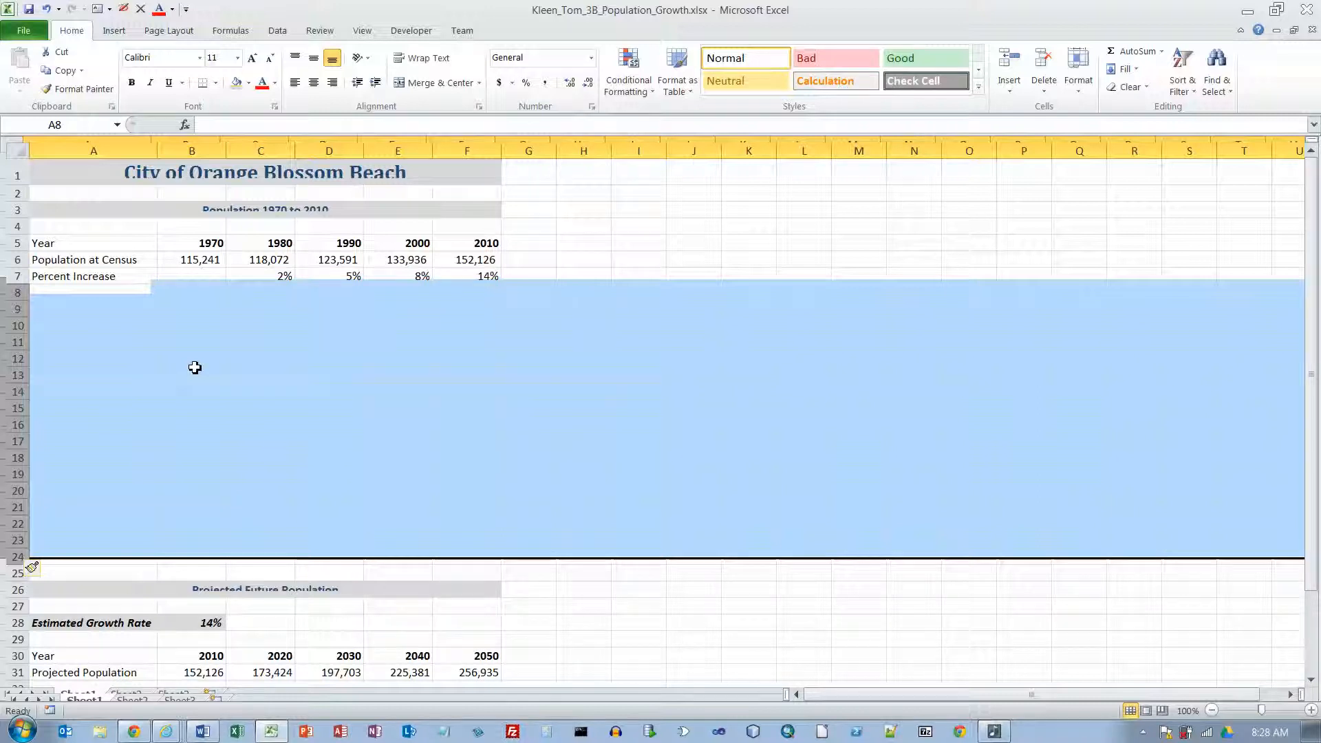
click(119, 571)
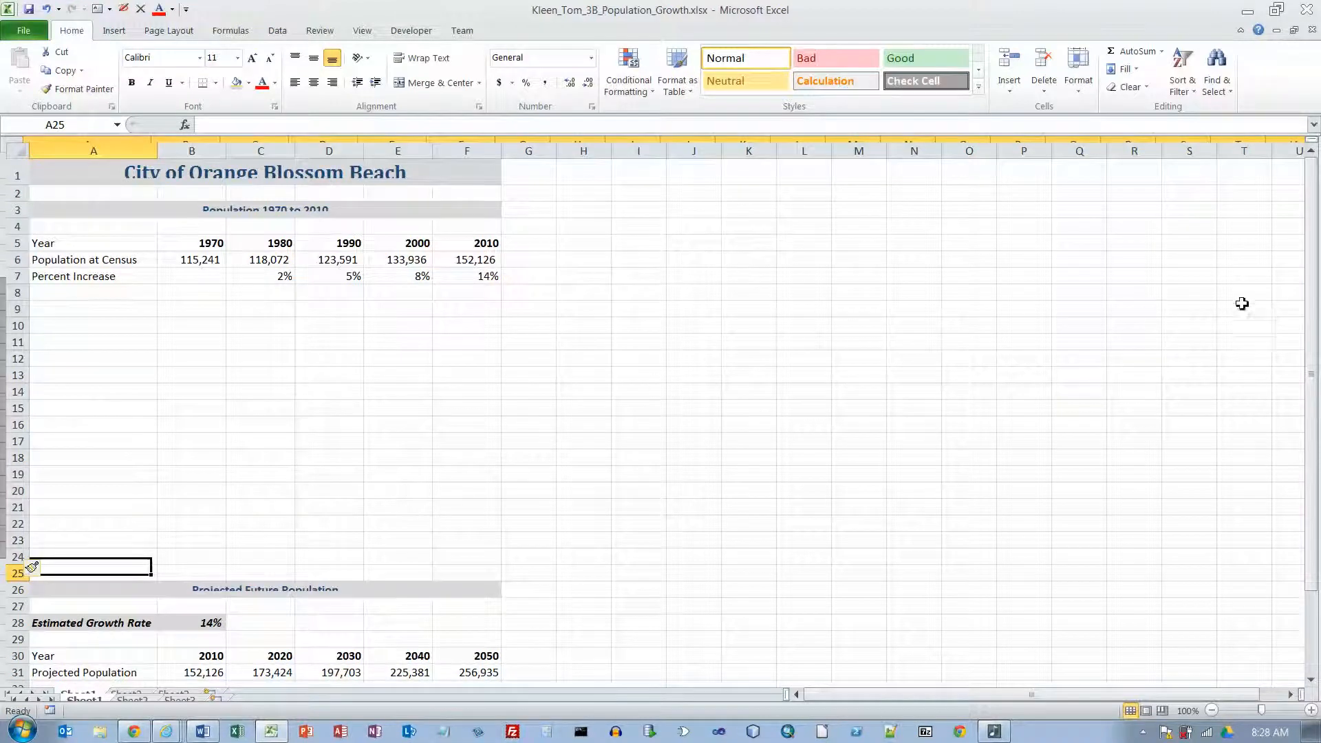
click(1276, 10)
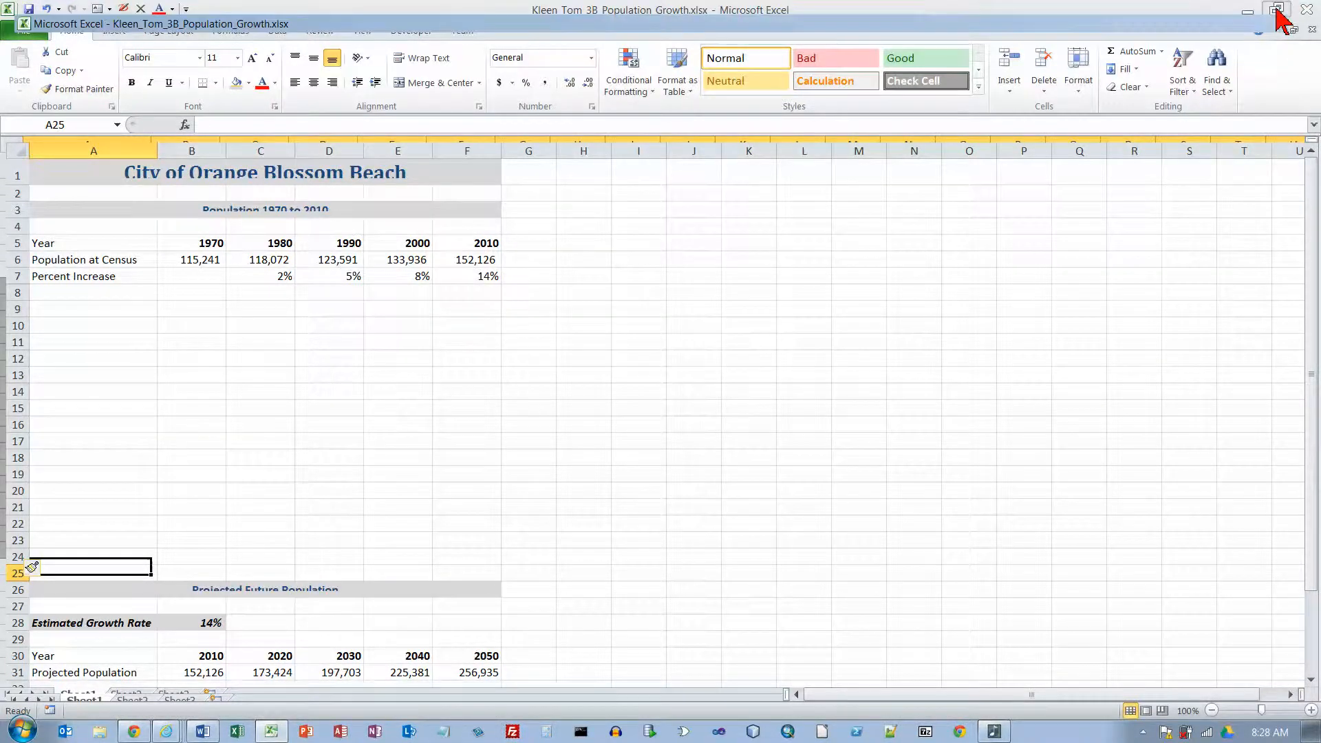
click(769, 228)
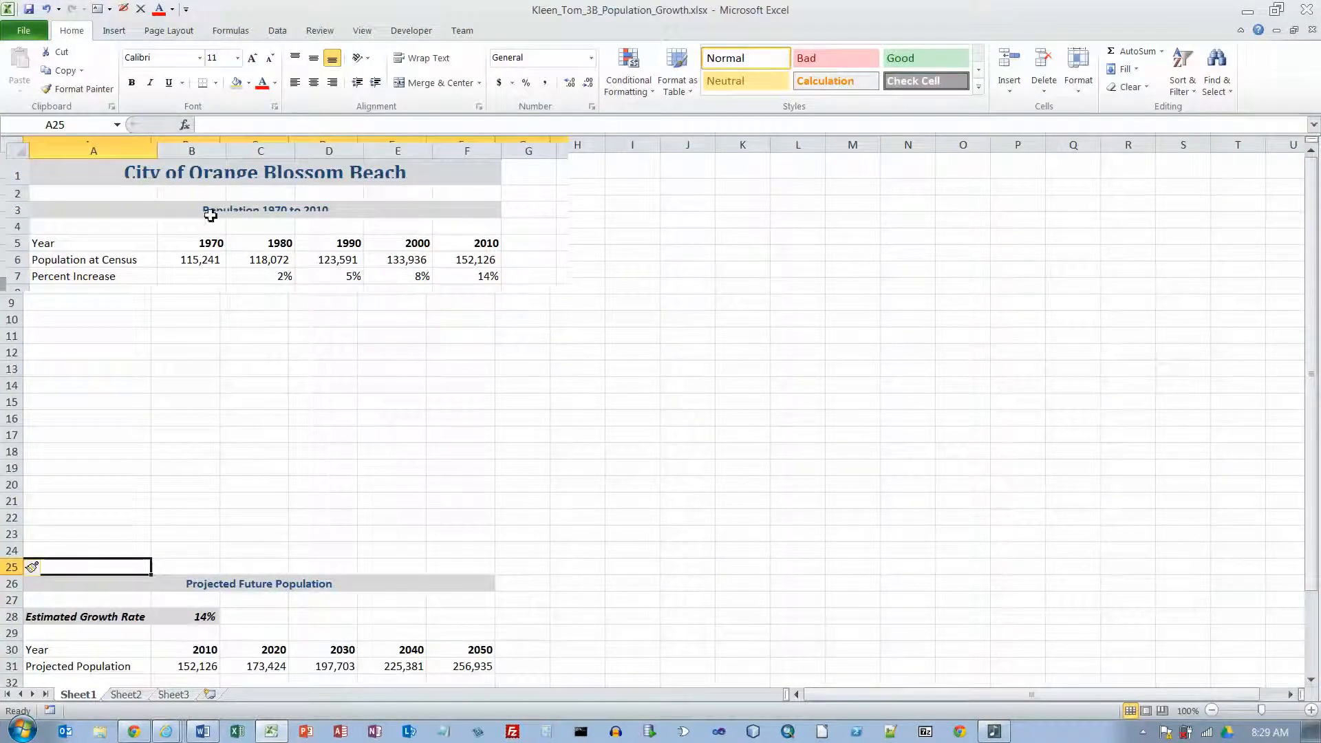
scroll(452, 408, down, 1)
scroll(452, 409, down, 19)
scroll(452, 408, up, 15)
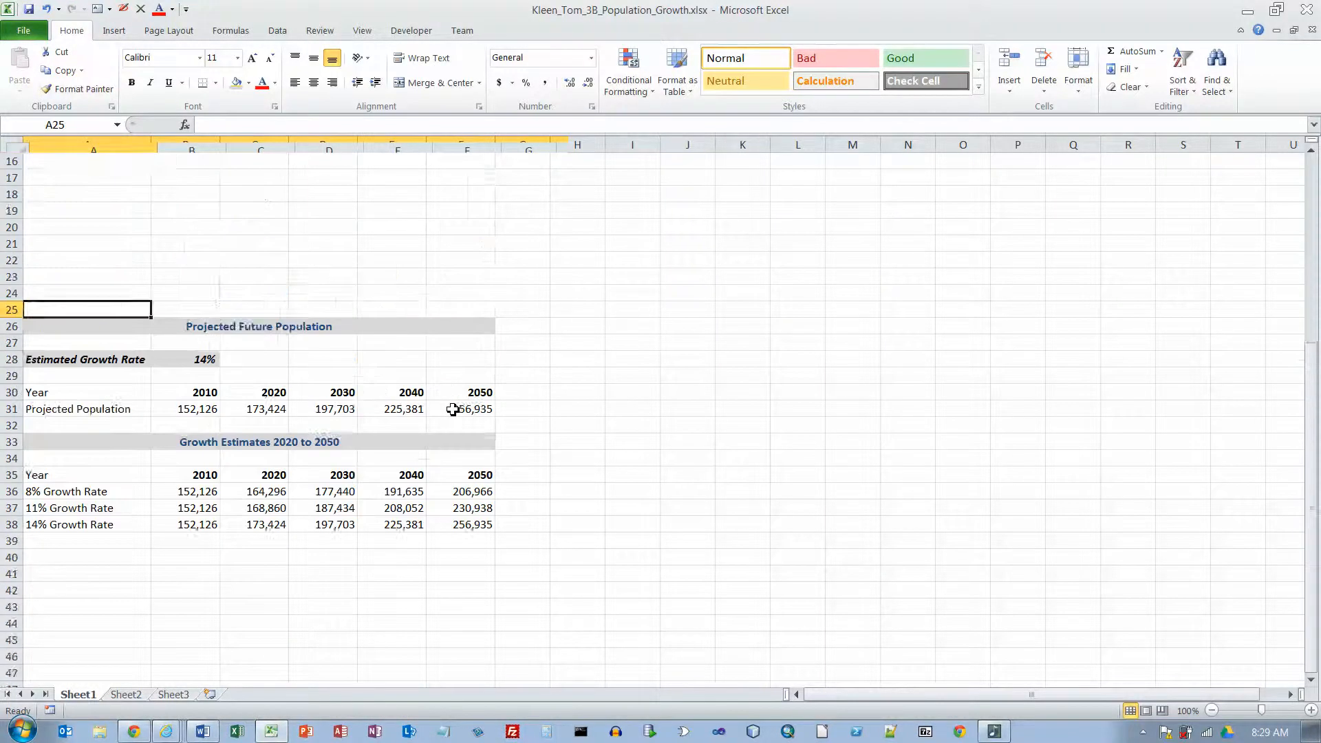
scroll(452, 409, up, 5)
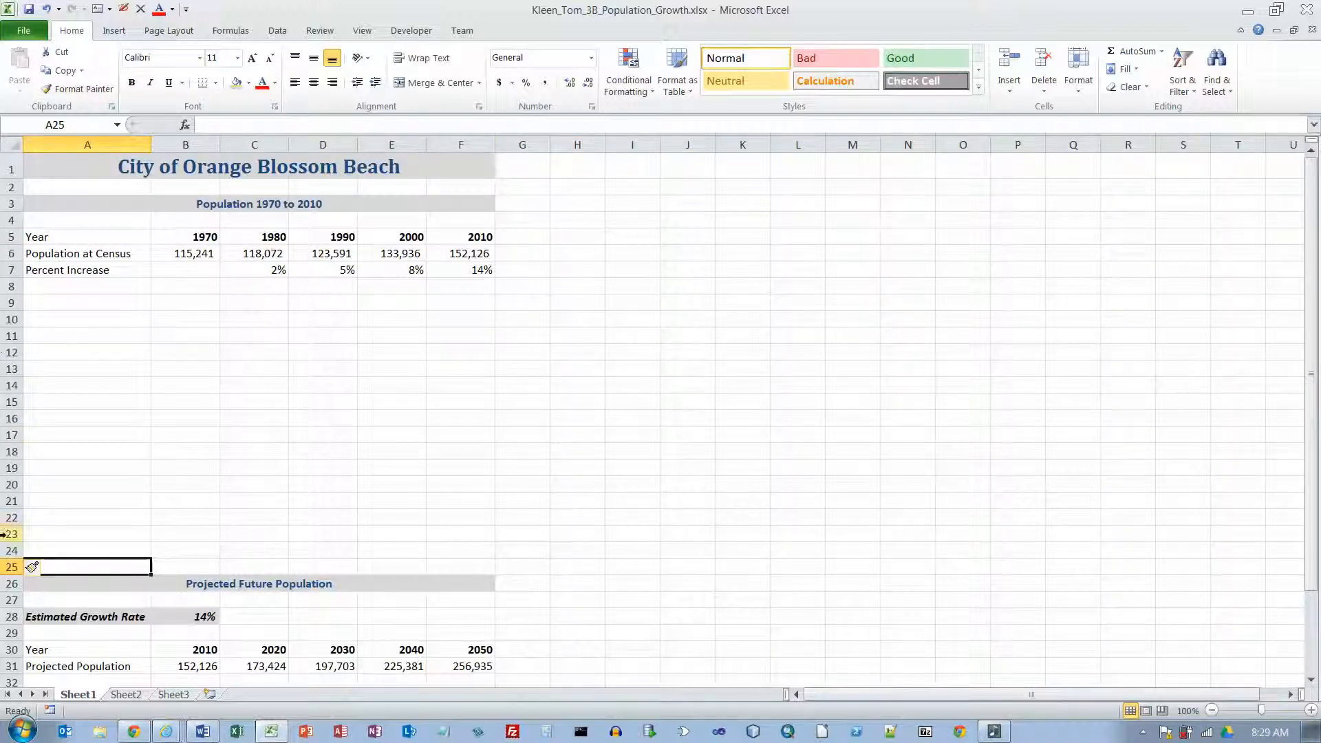
Step: Clear the formatting of the newly inserted rows 8 to 24 through their insert options
click(145, 537)
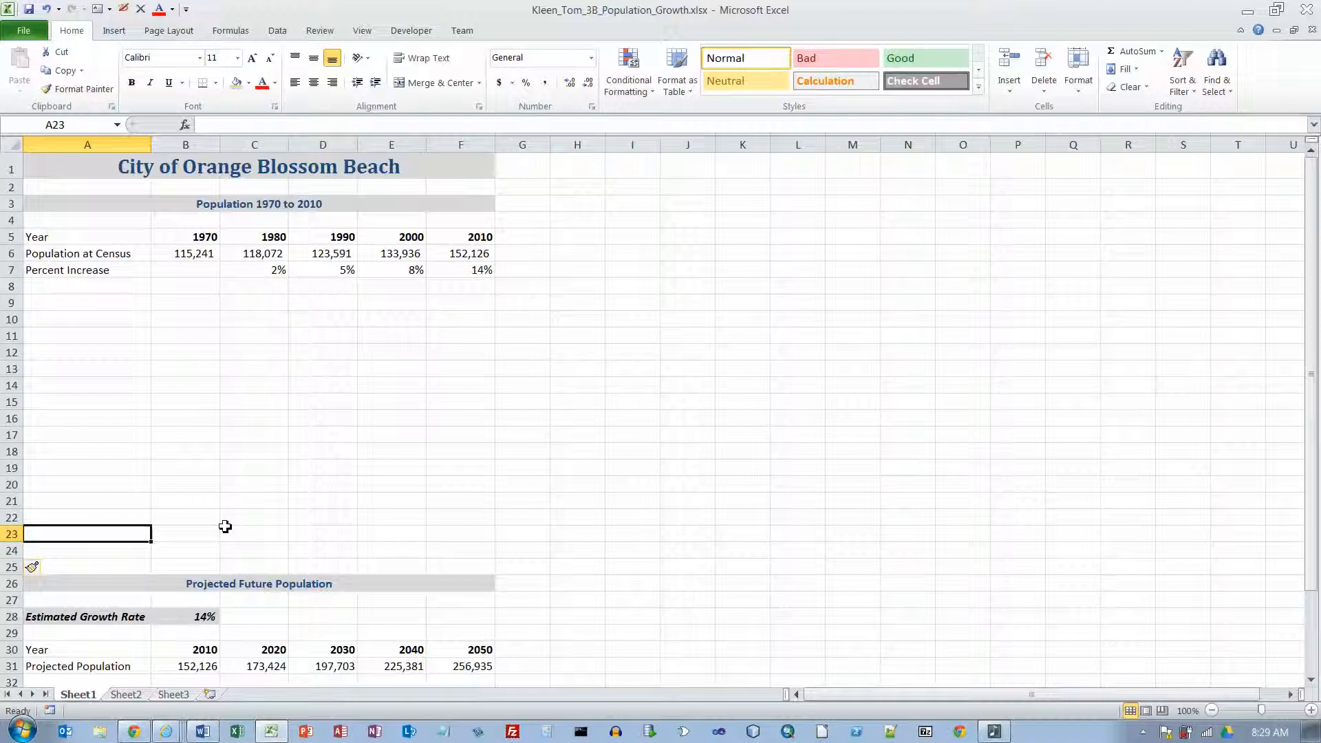
click(46, 568)
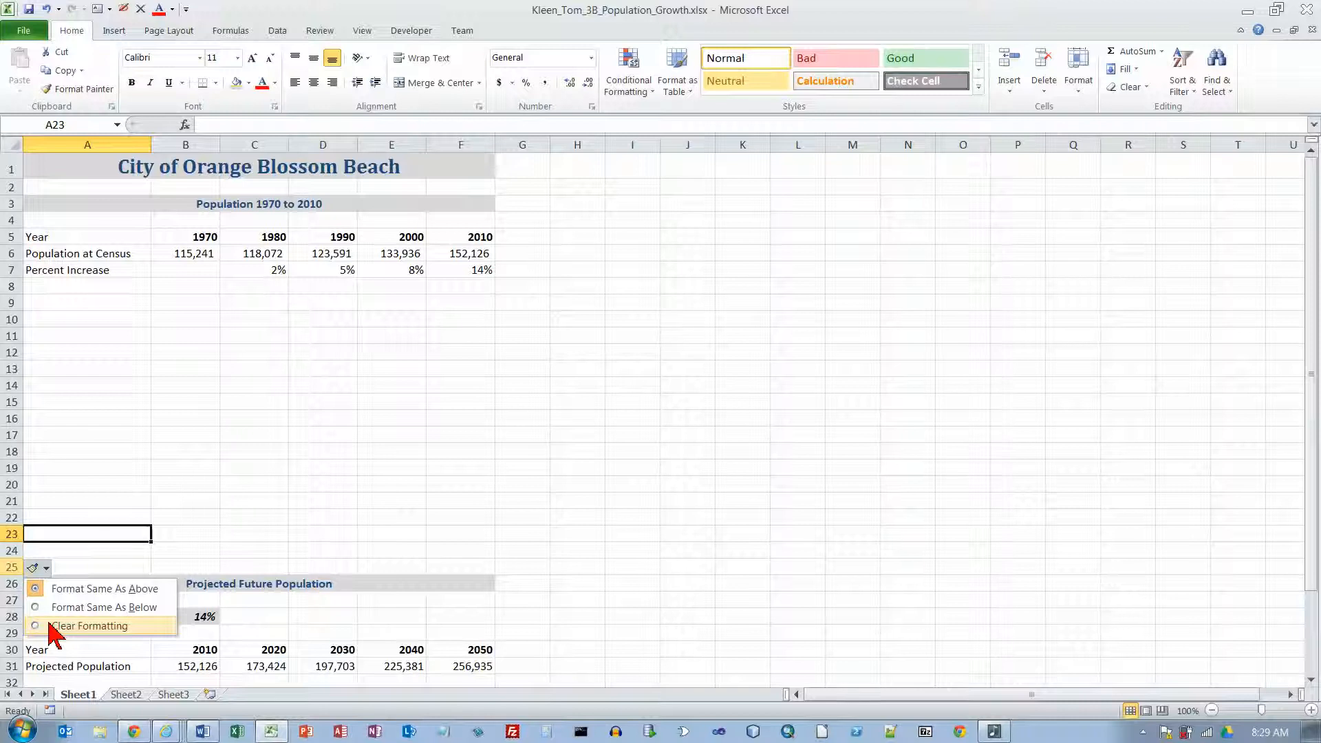
click(76, 625)
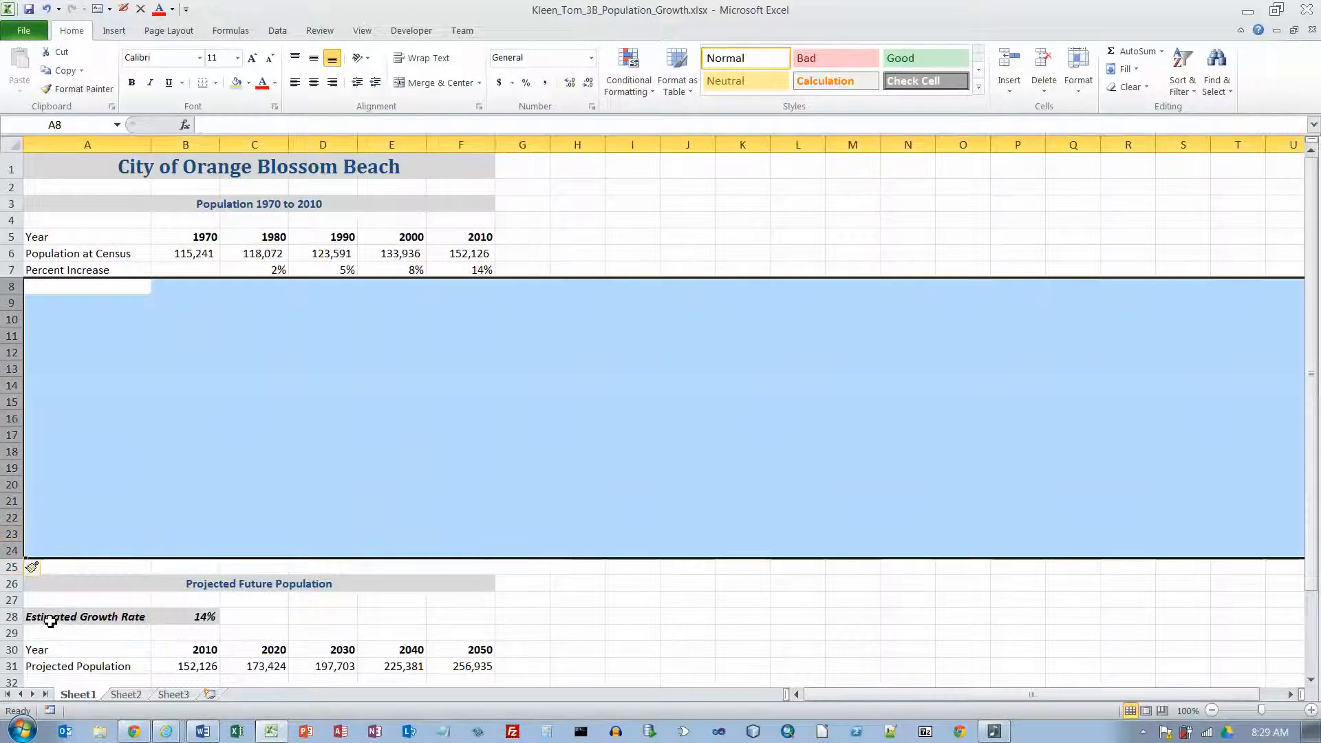
click(102, 293)
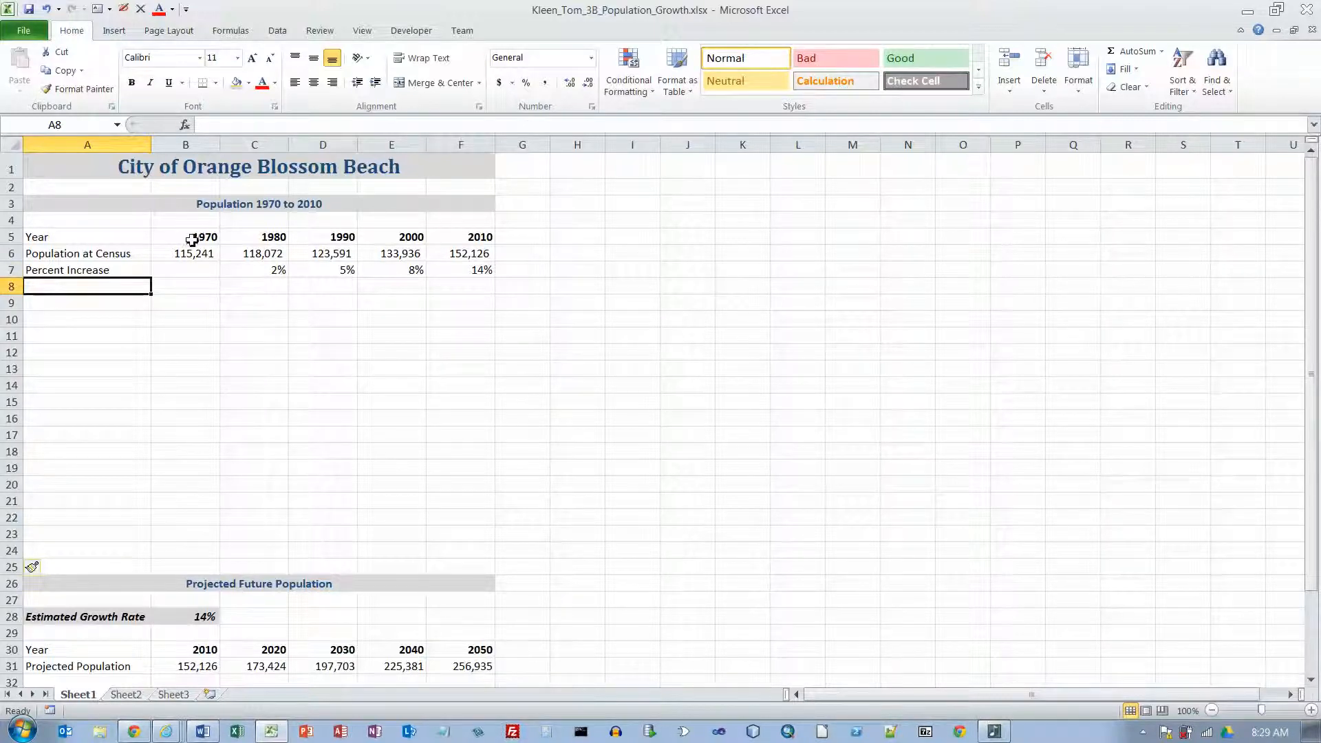
Step: Insert a 2-D Line with Markers chart from the Population at Census data in A6:F6
drag(107, 257, 457, 254)
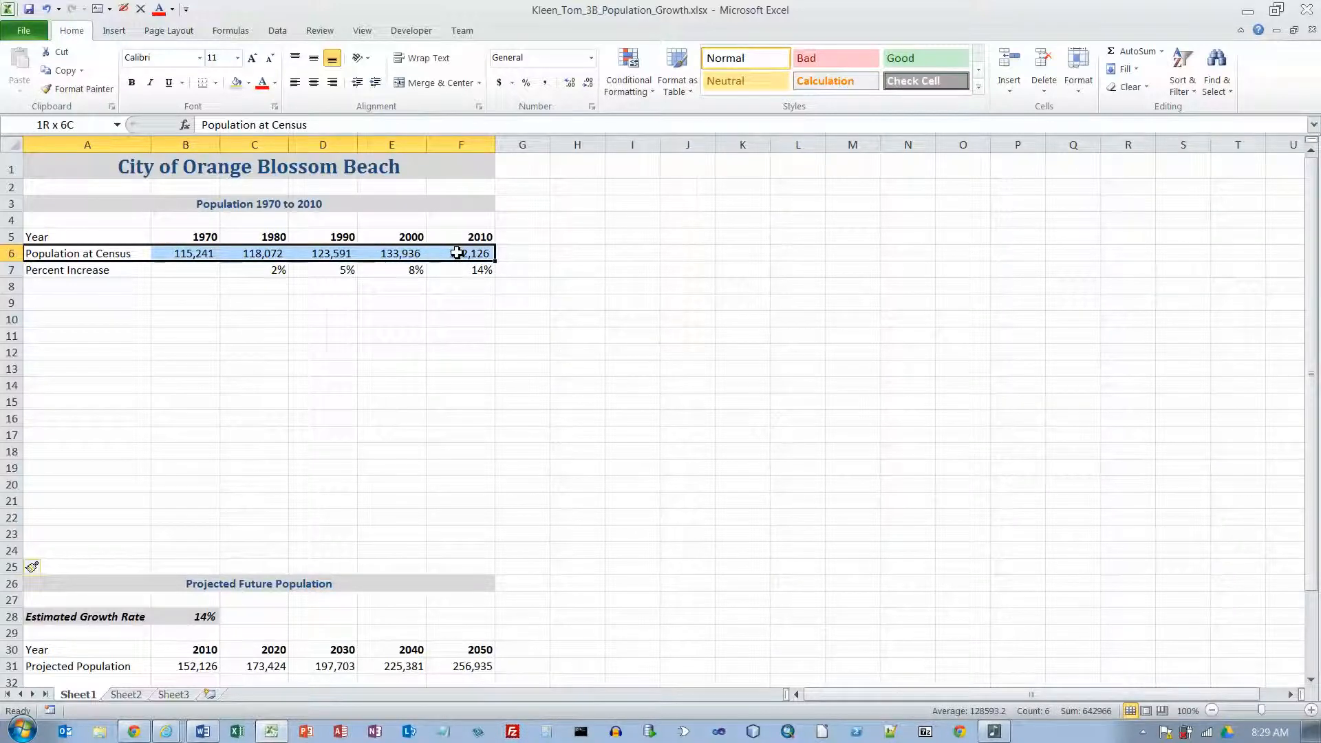
drag(457, 253, 457, 253)
click(110, 31)
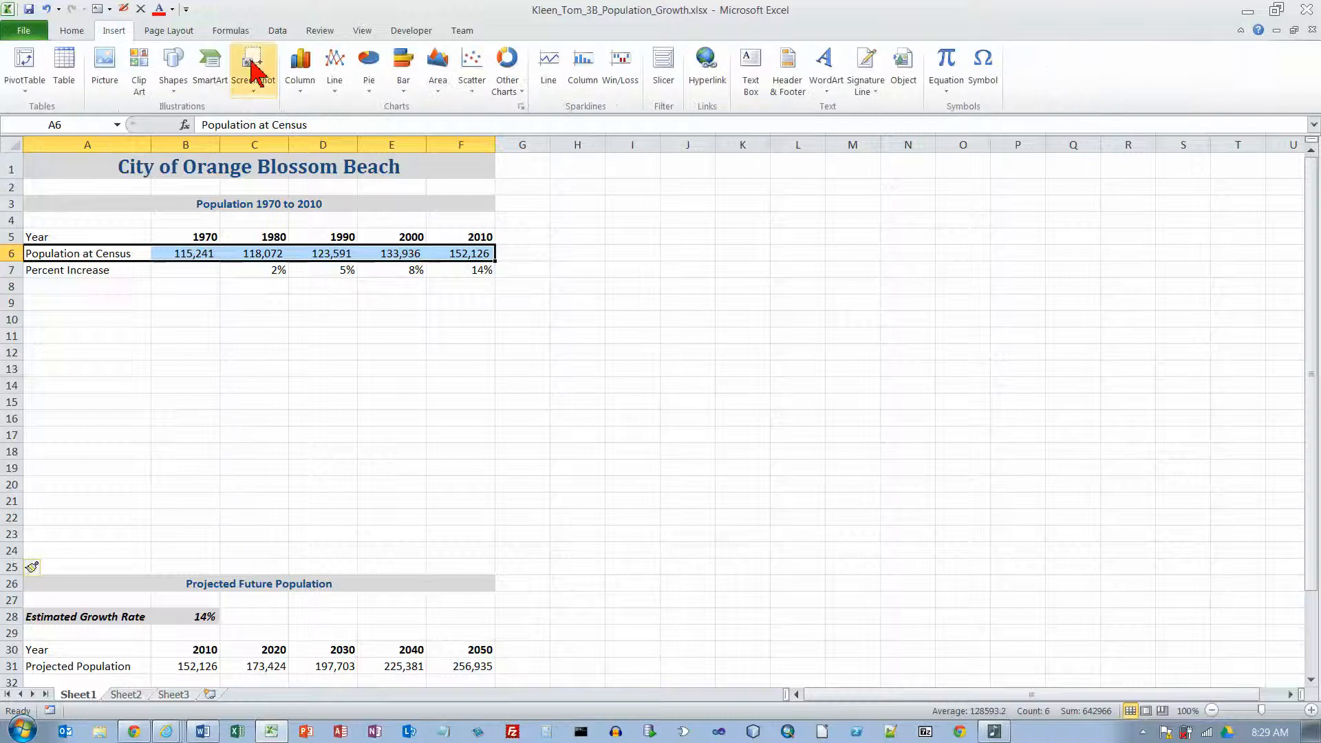
click(336, 75)
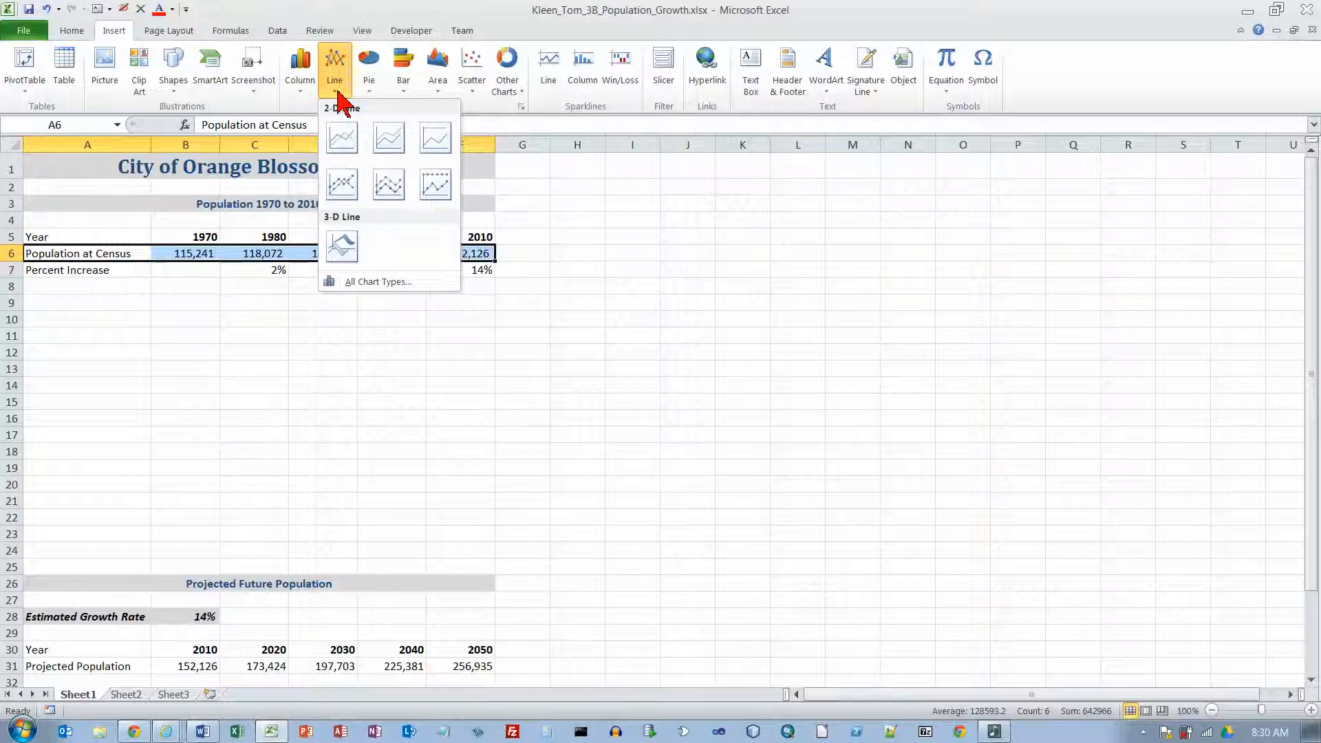
click(342, 185)
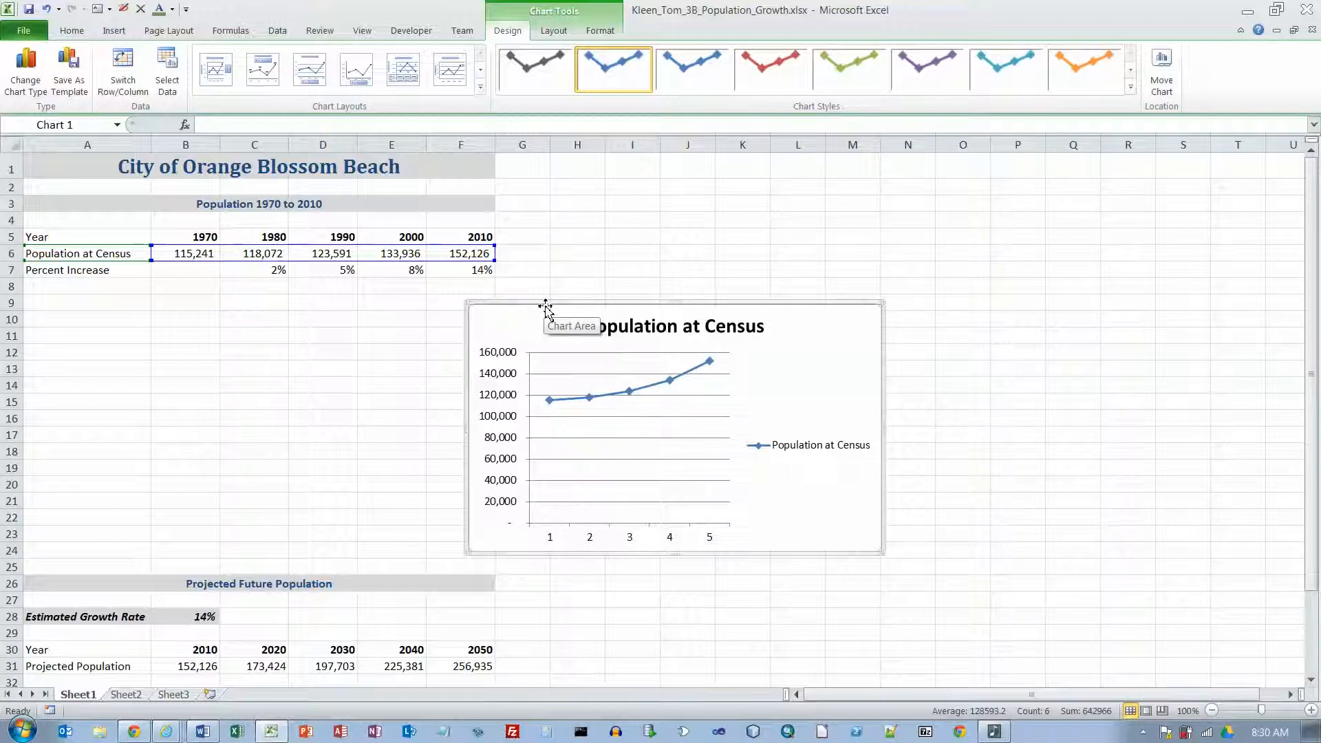
Step: Move the chart into the blank rows below the Percent Increase row and turn off its legend
drag(544, 306, 141, 295)
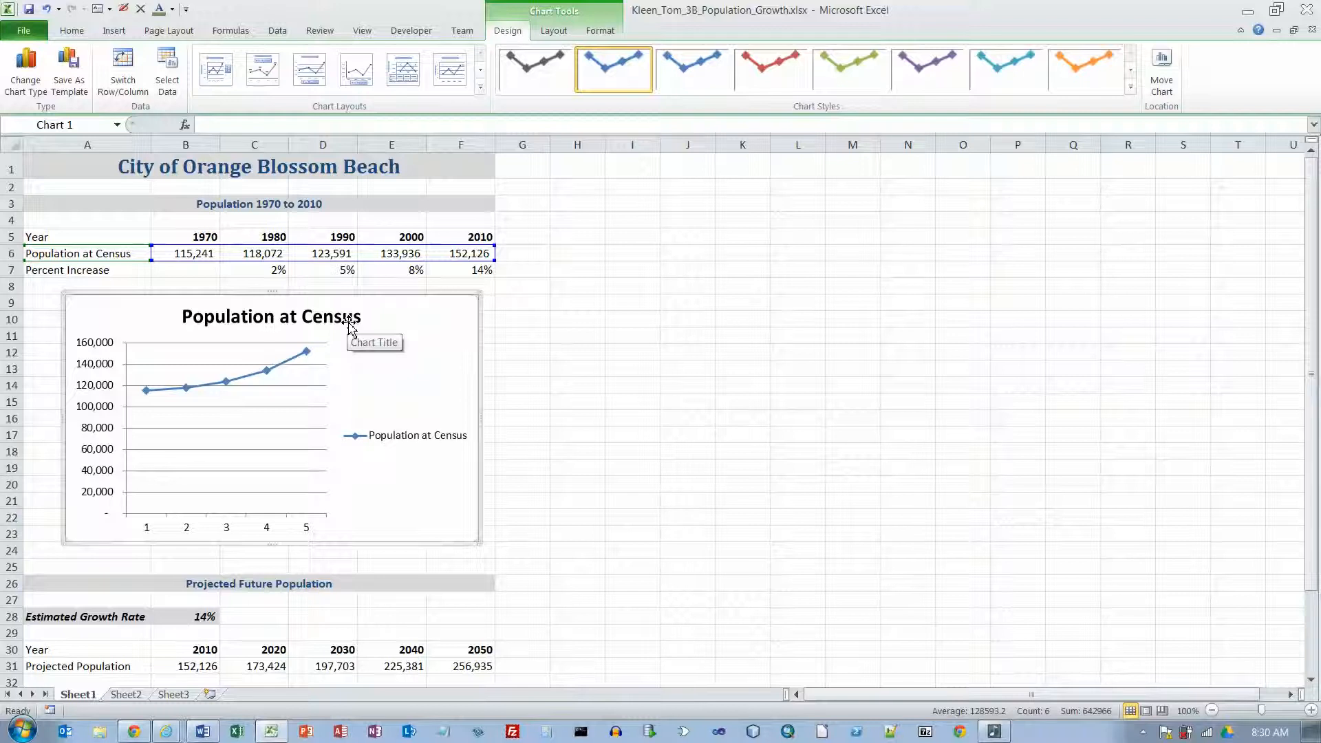
click(554, 31)
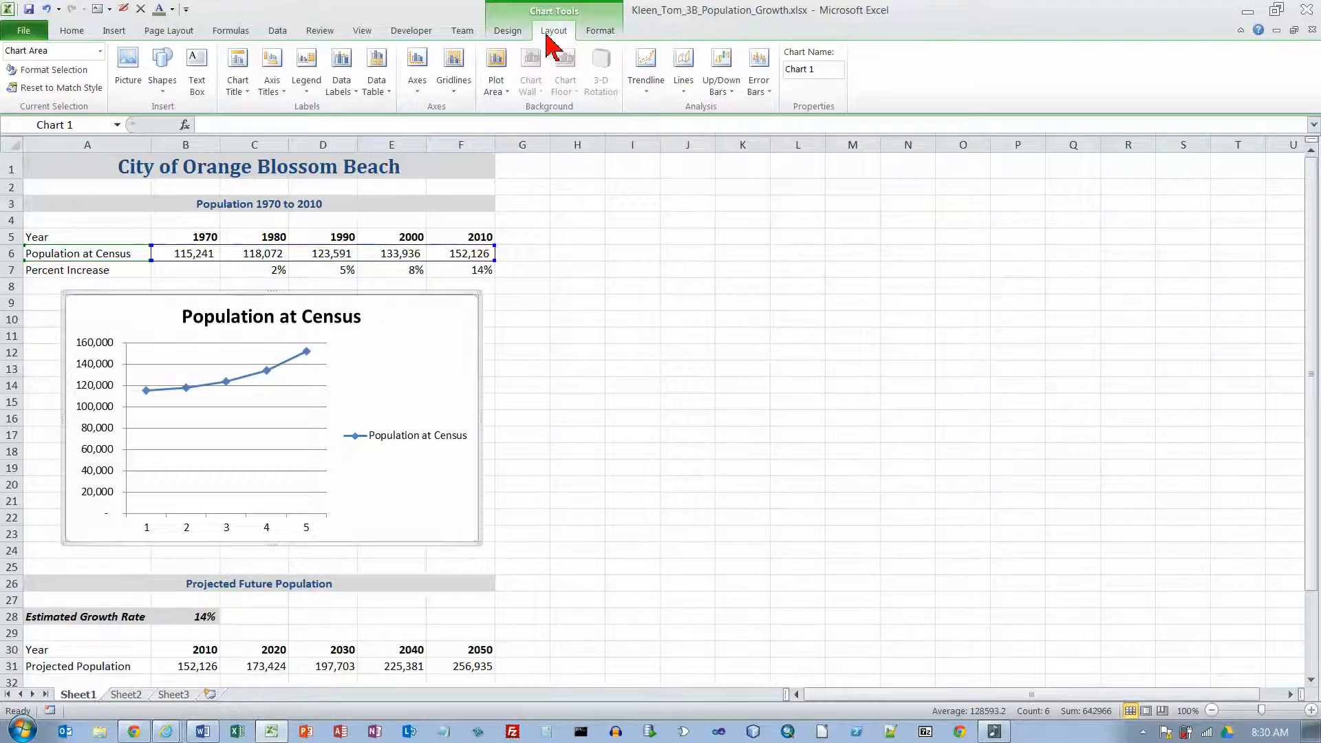
click(313, 94)
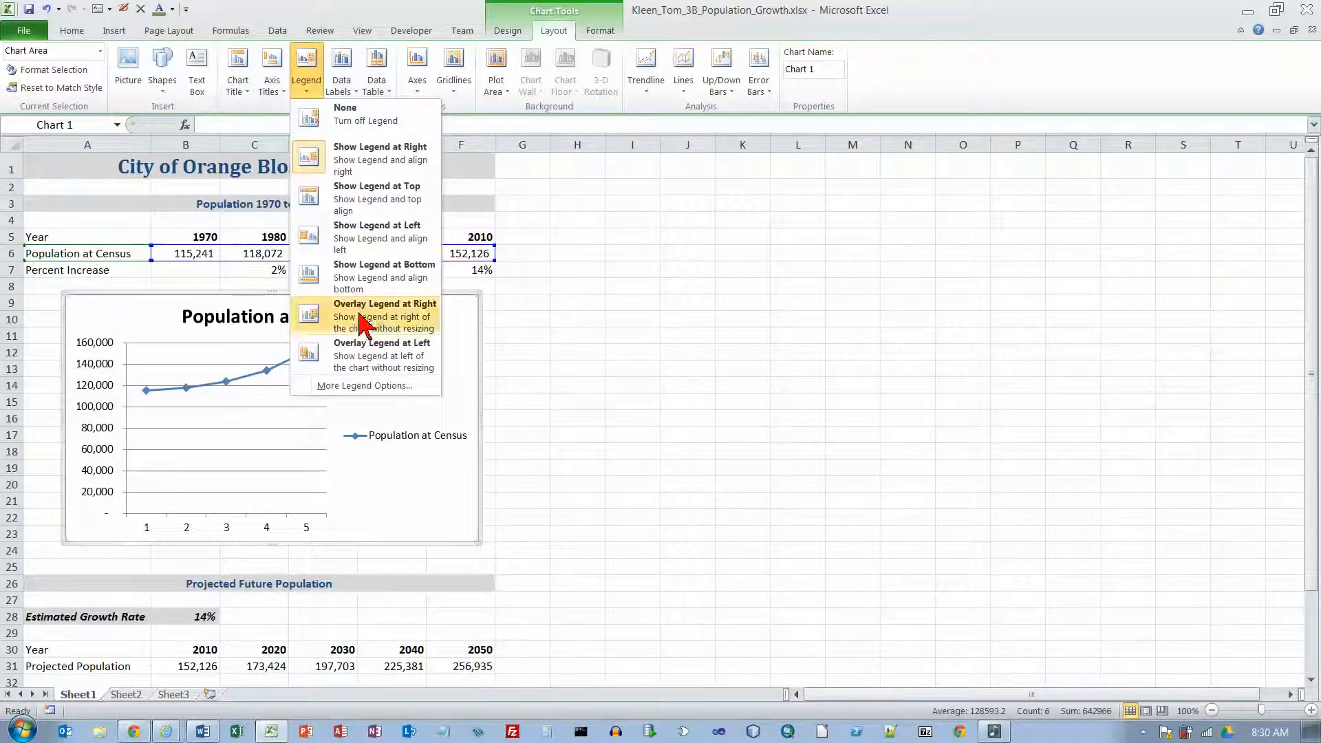
click(354, 127)
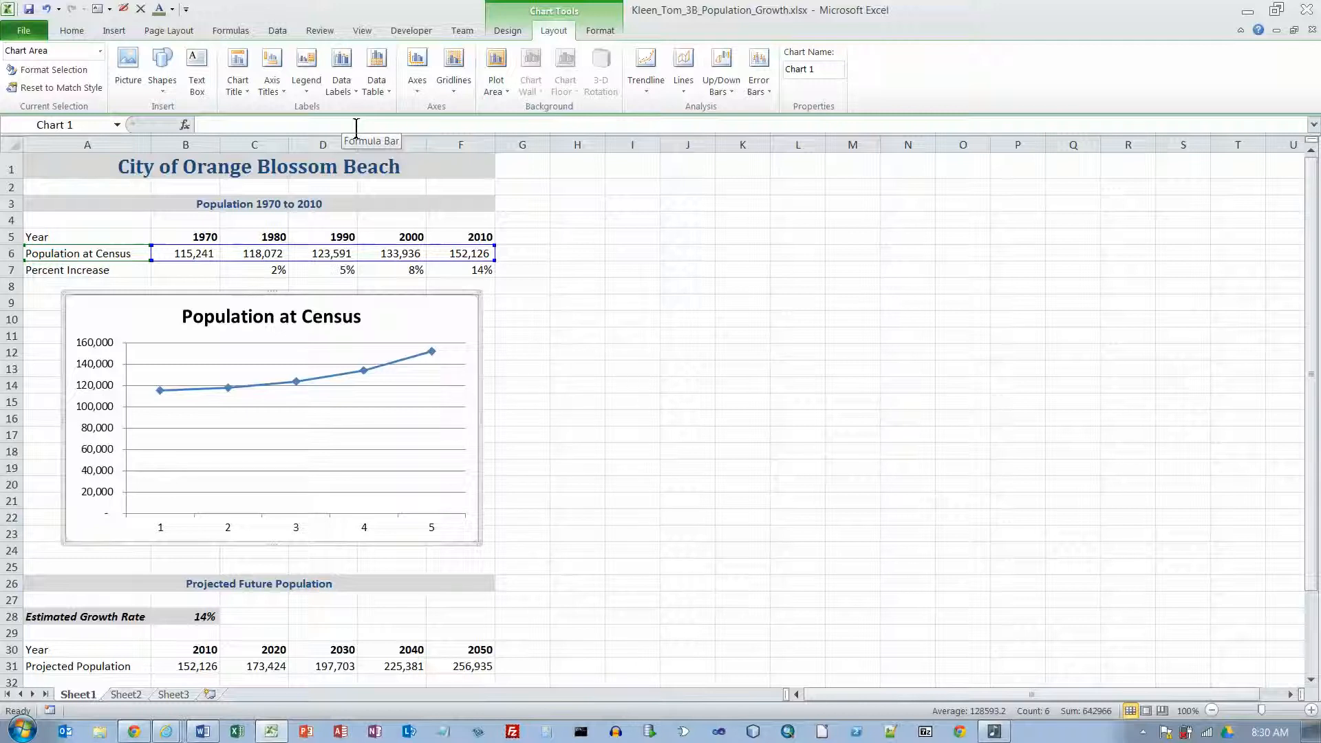
Step: Replace the chart title with "Orange Blossom Beach"
click(279, 318)
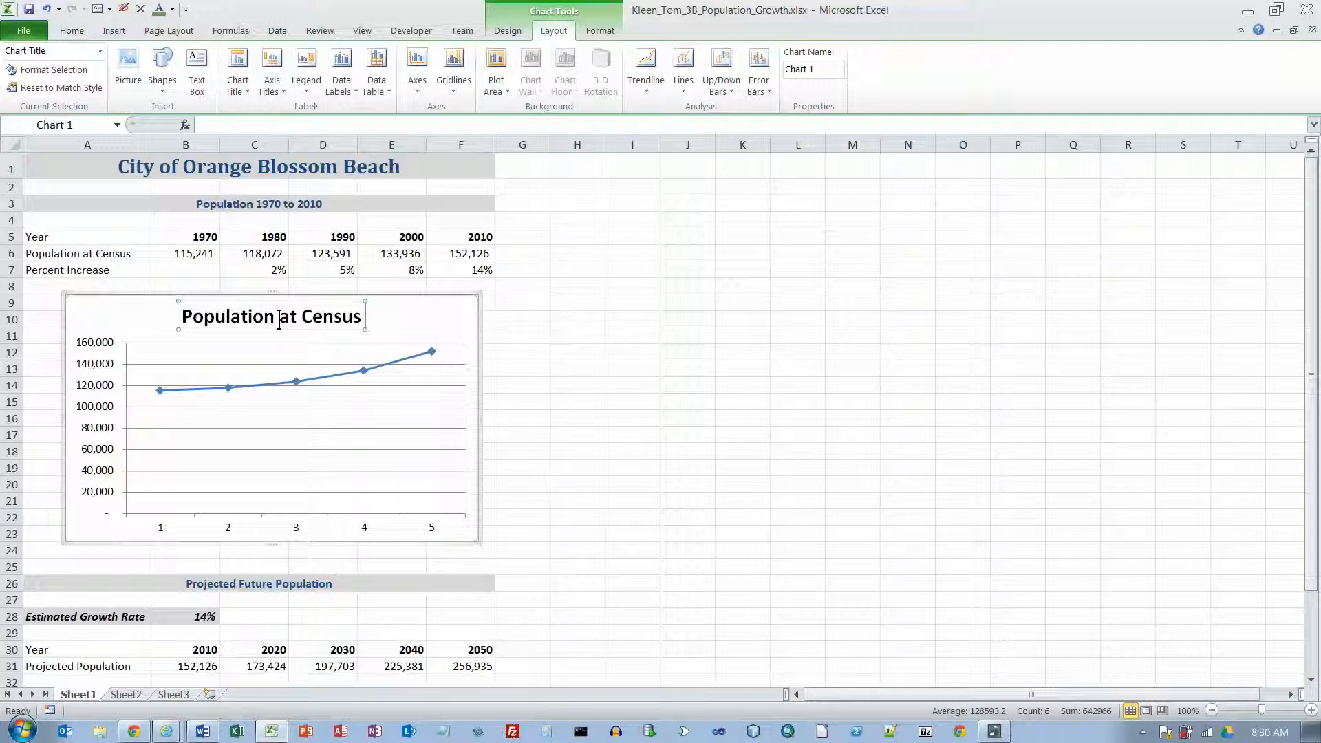
click(353, 316)
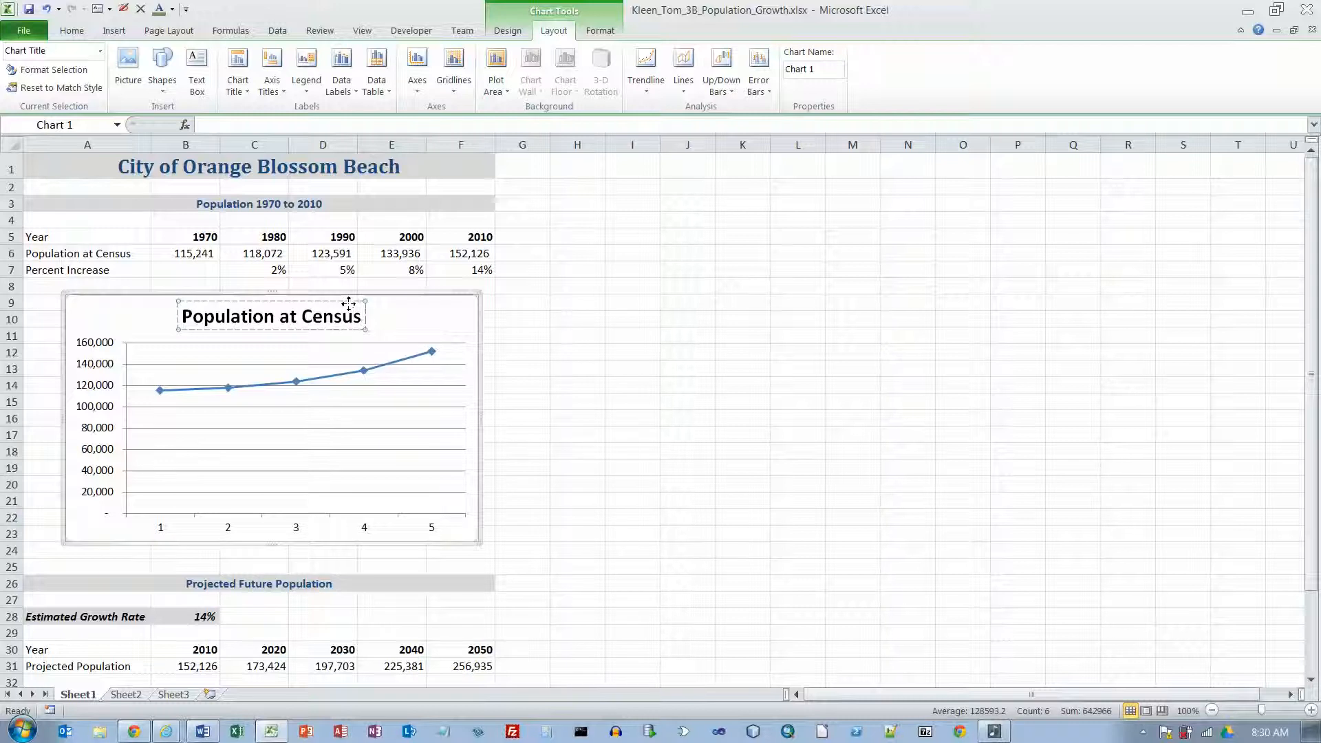
click(236, 126)
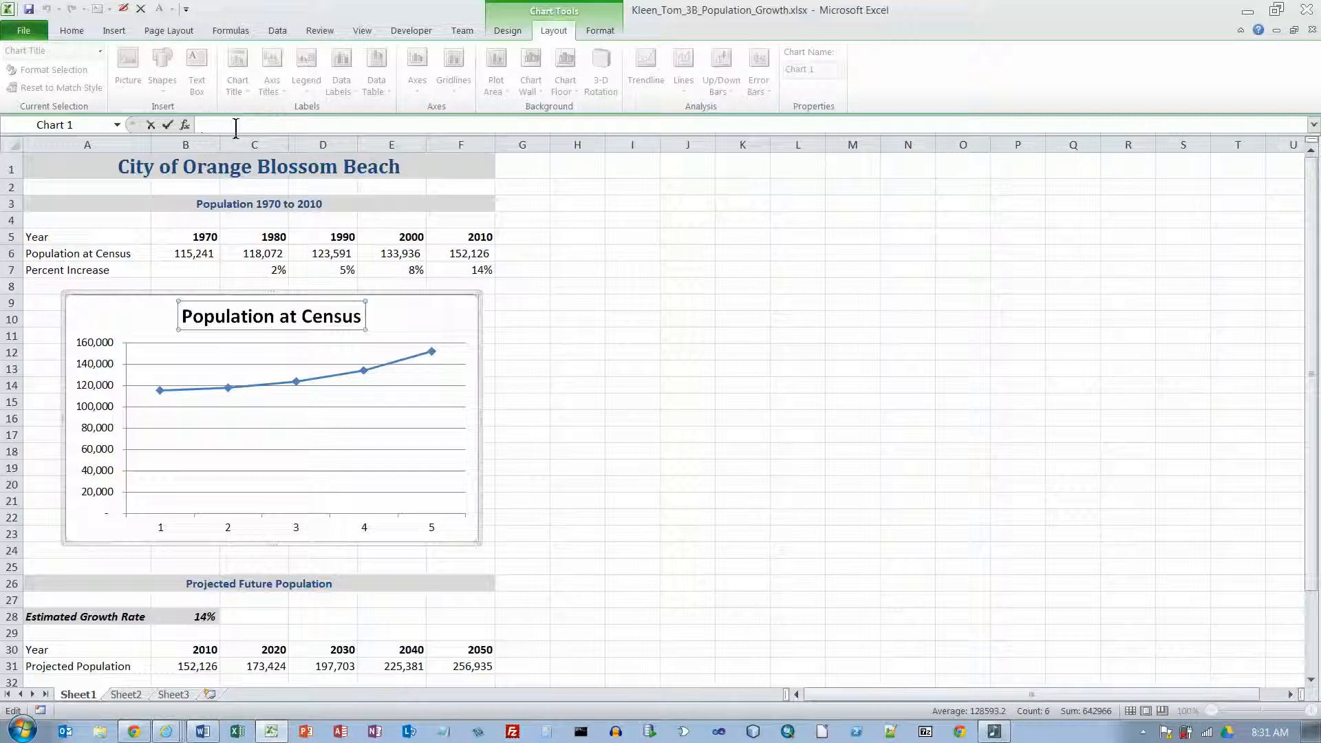
text(Orange Blossom BEACH)
key(BackSpace)
key(BackSpace)
key(BackSpace)
key(BackSpace)
text(each)
key(Return)
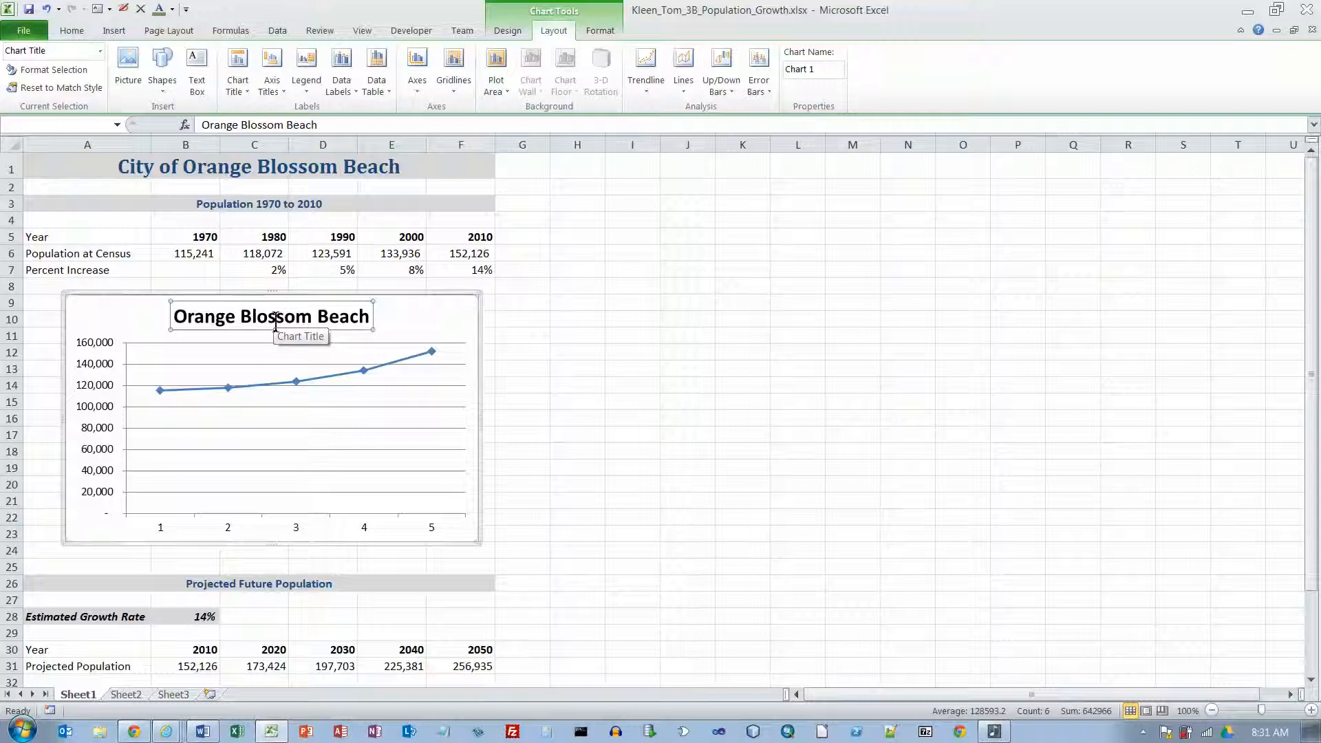
Step: Add a second line reading "Population Growth 1970 to 2010" to the chart title
click(367, 319)
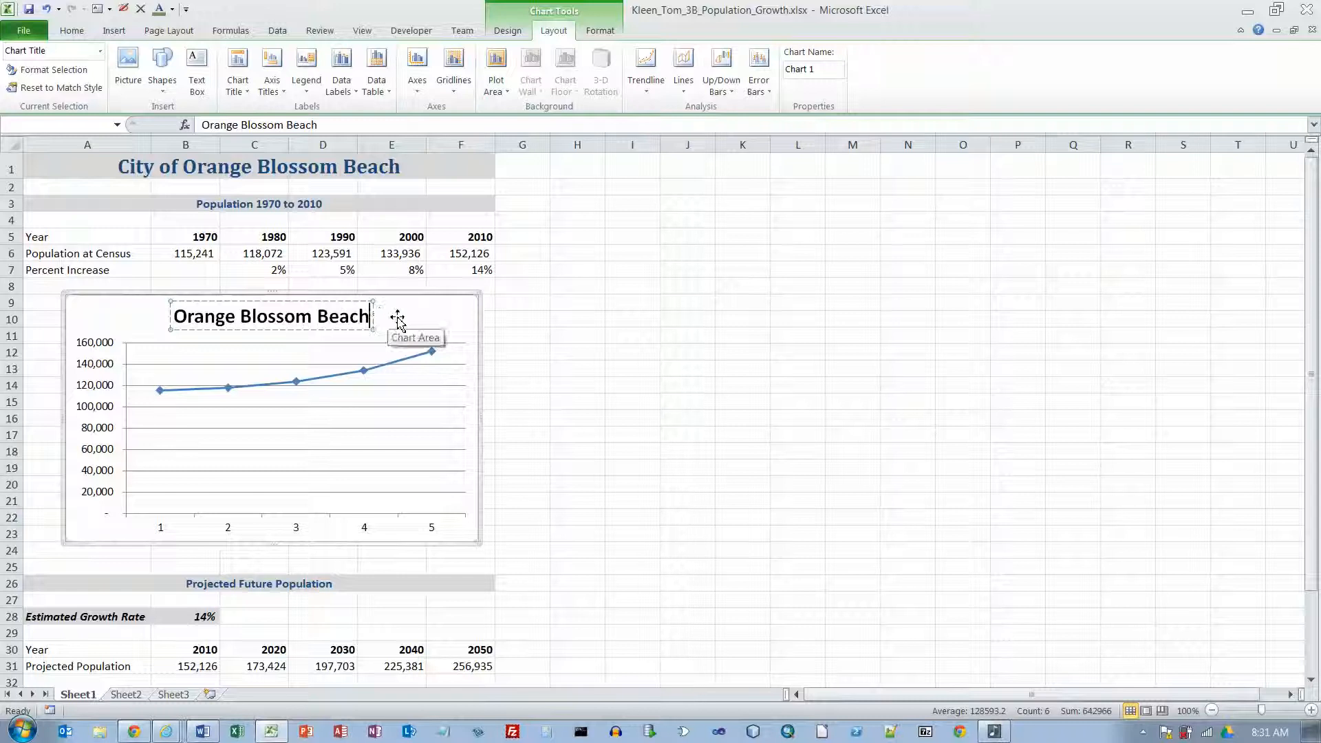
key(Return)
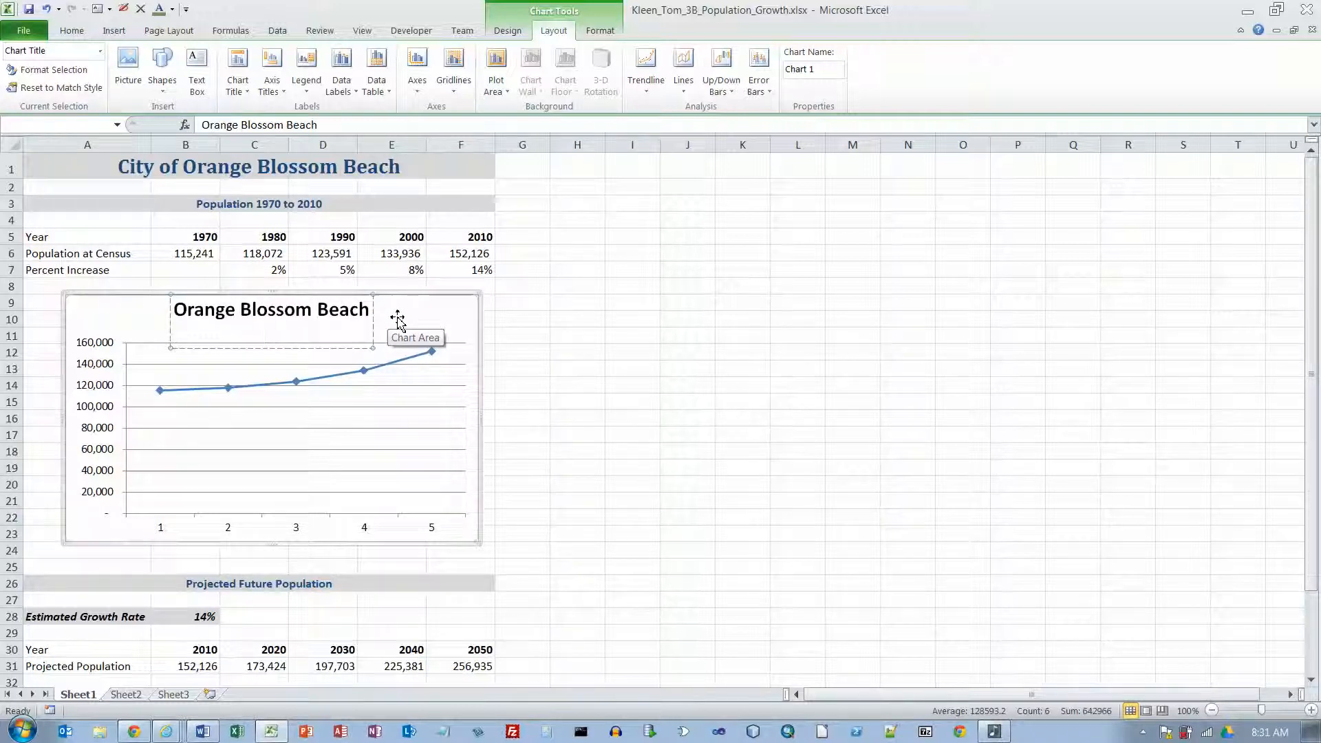
text(Population Growth 197)
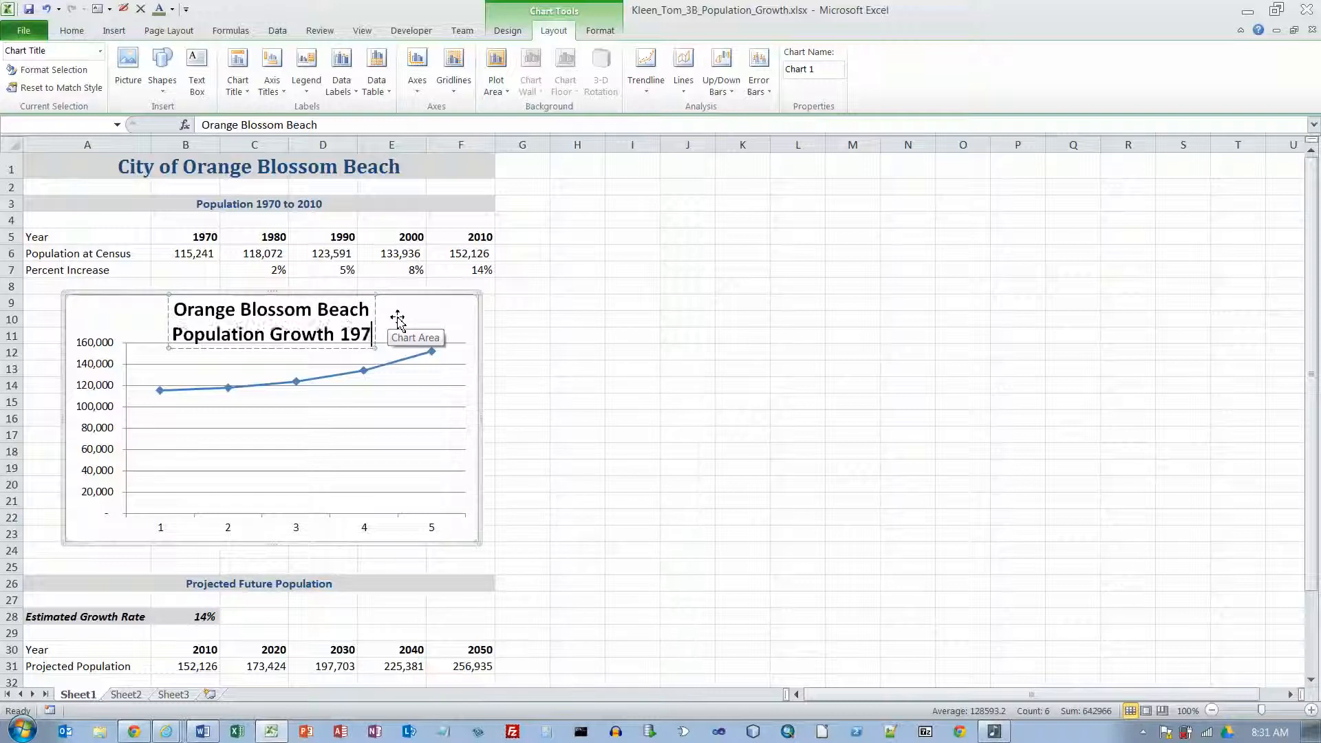
text(0 to 2010)
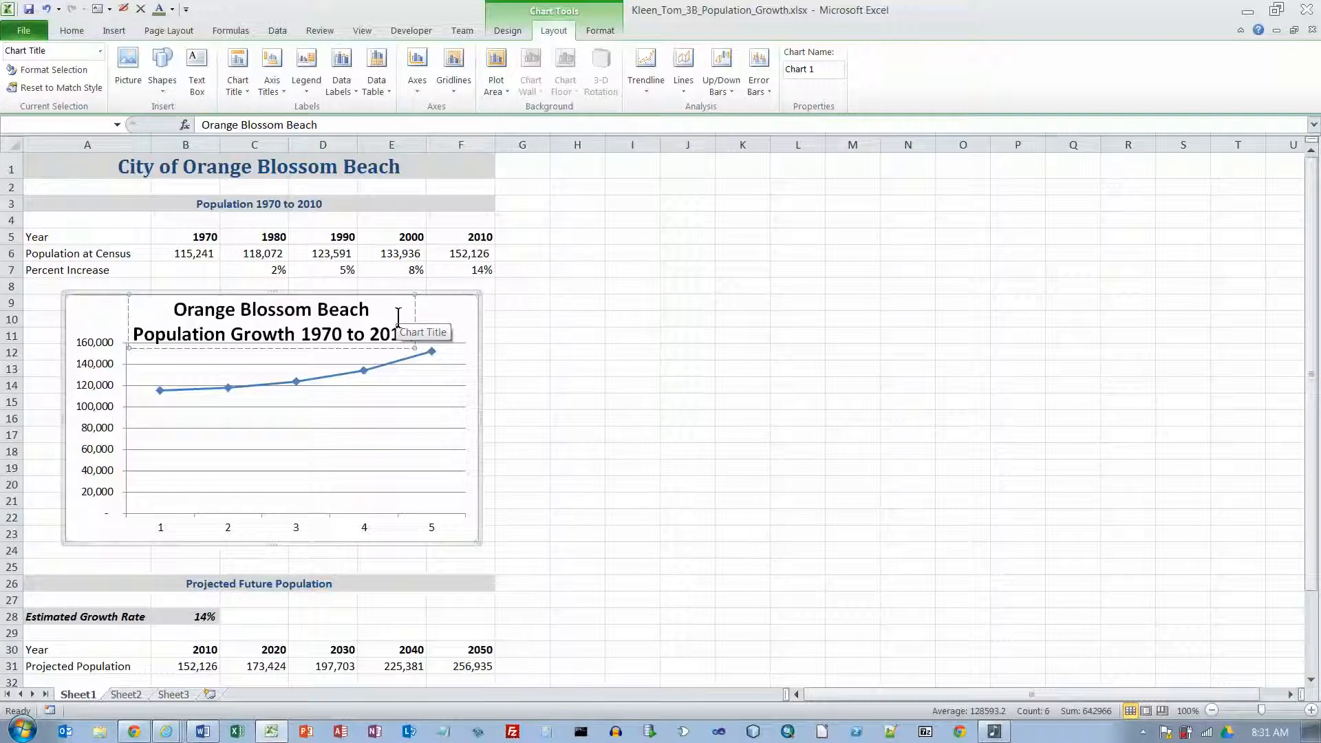
click(433, 318)
click(417, 320)
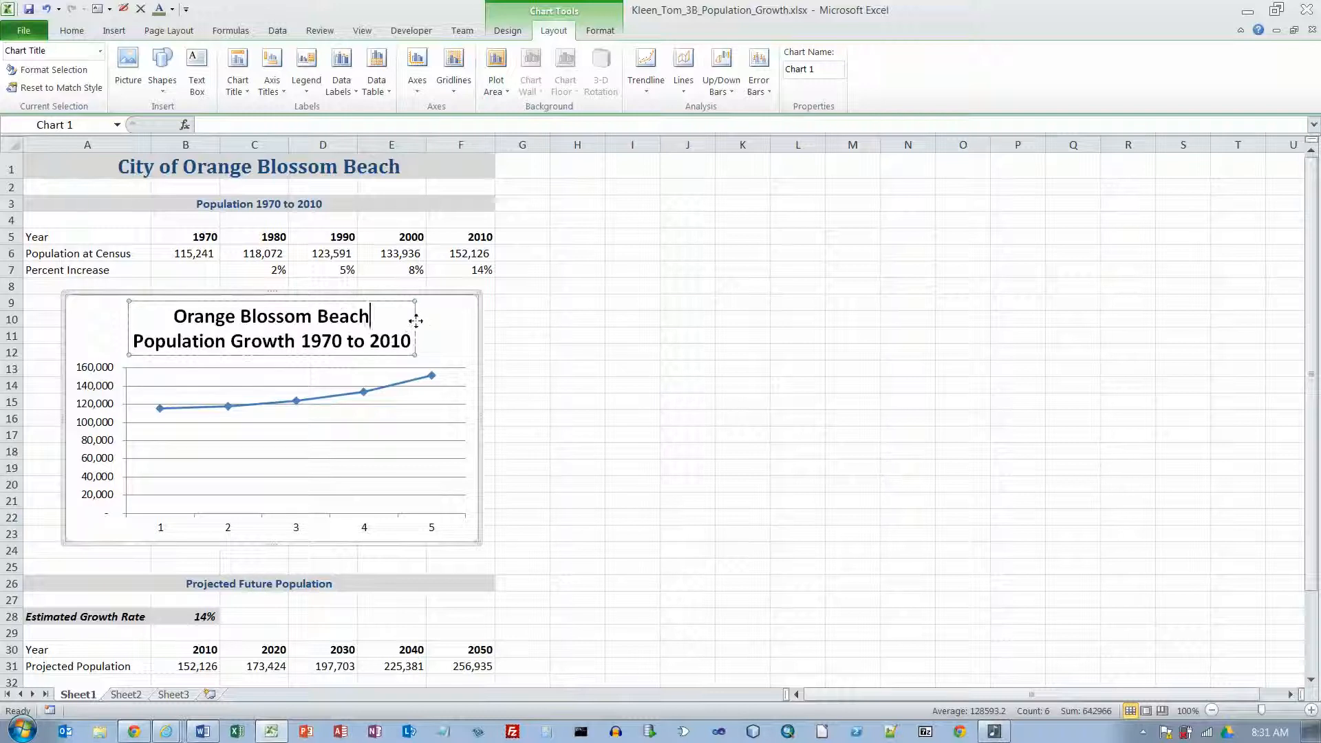
click(406, 320)
click(433, 324)
click(411, 322)
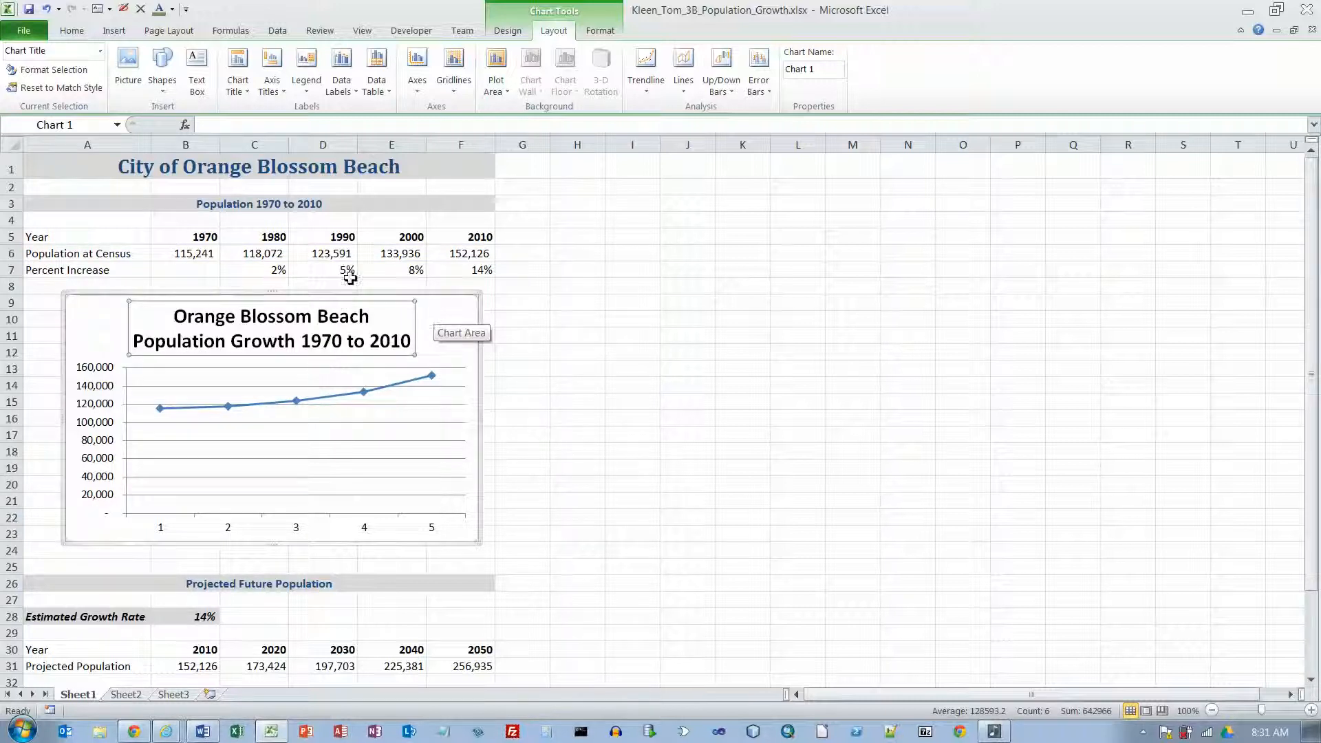
Step: Set the font size of the whole chart title to 20, and leave the chart itself selected
right_click(380, 308)
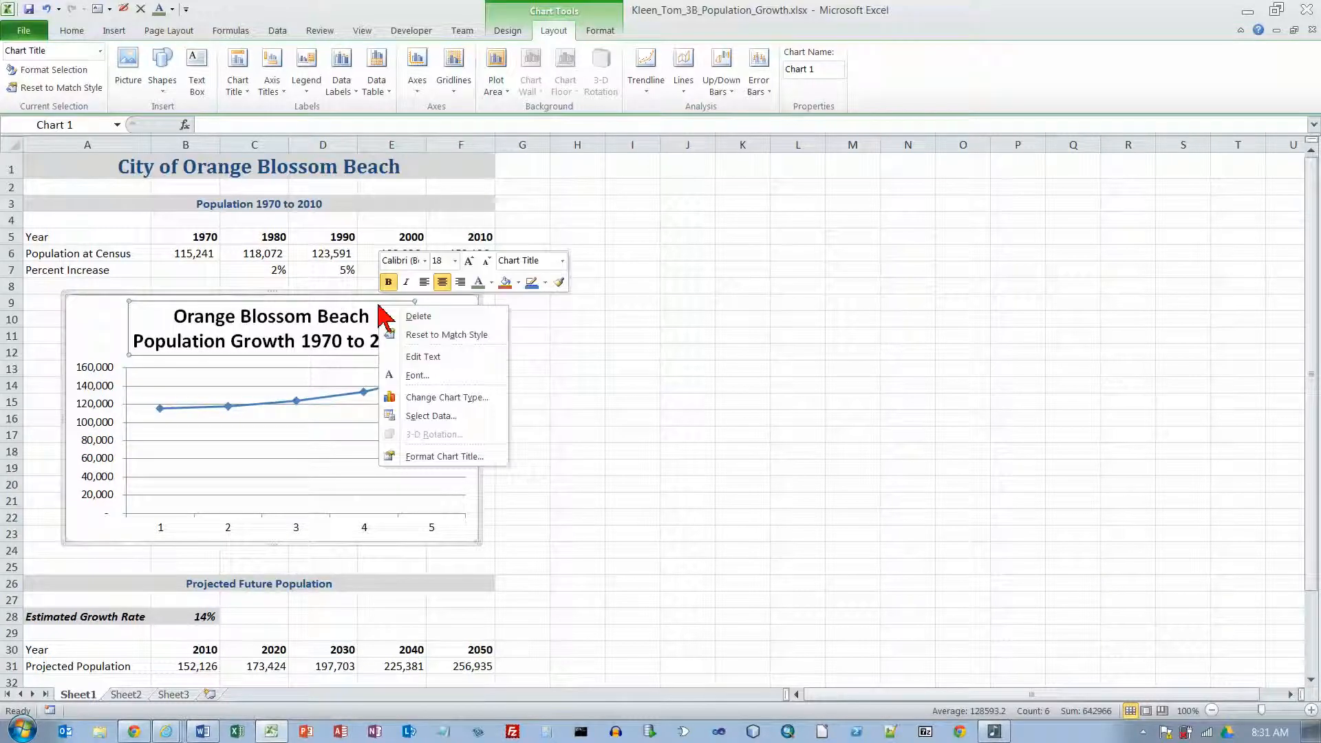
click(454, 261)
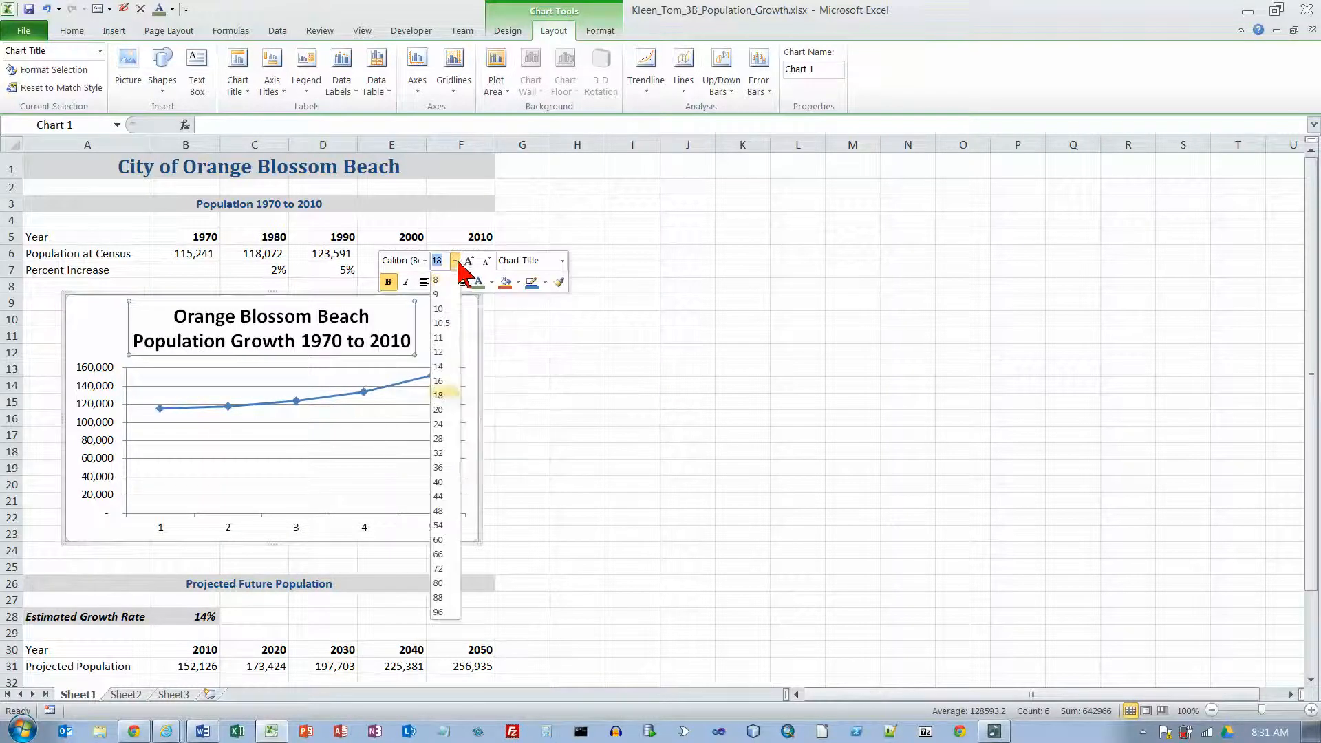
click(448, 410)
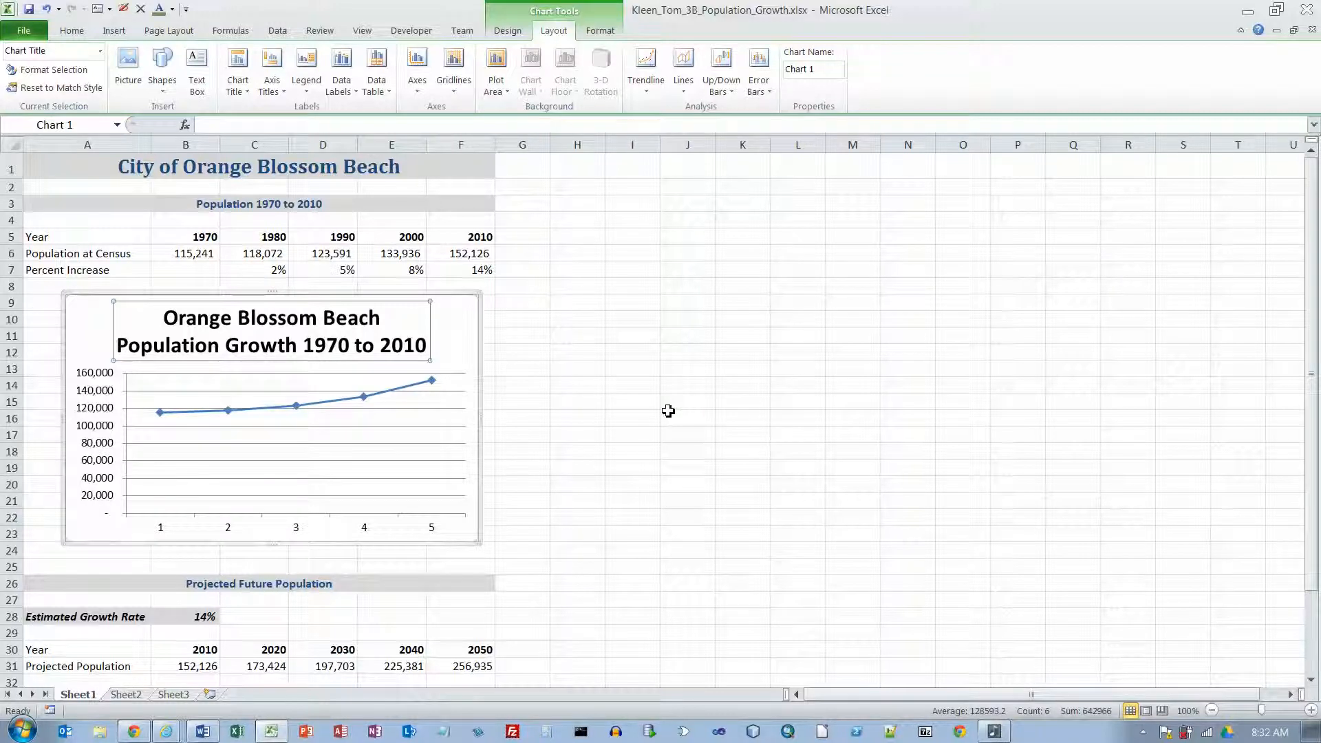
click(462, 299)
click(627, 300)
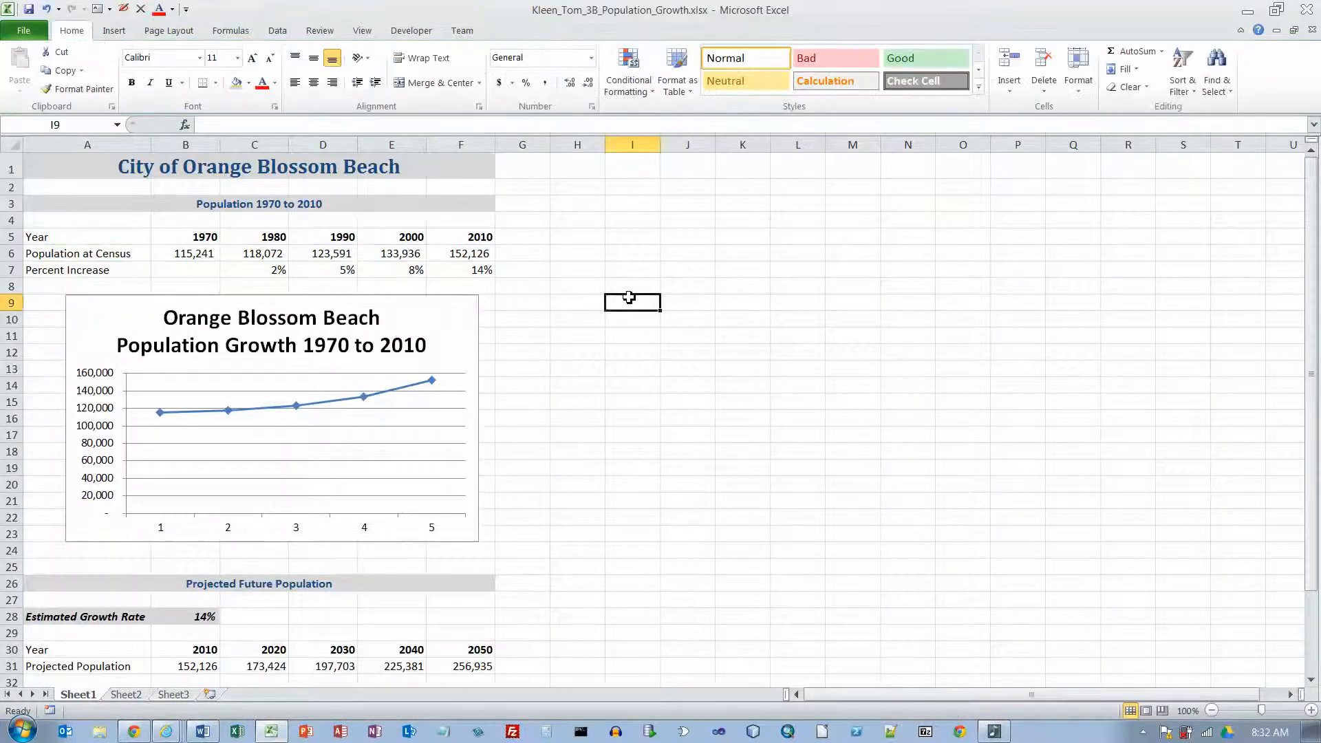
click(462, 299)
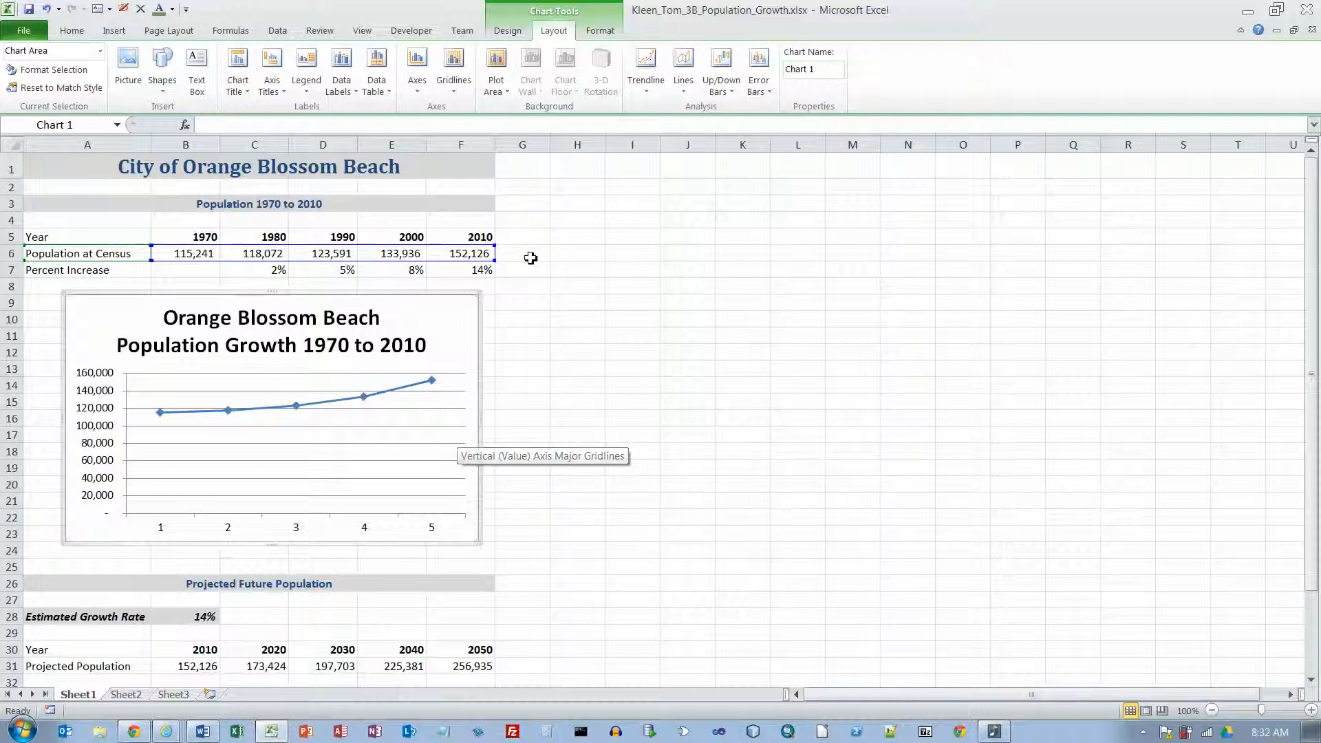
Step: Set the chart's horizontal axis labels to the years in cells B5:F5 and apply the data source change
click(507, 30)
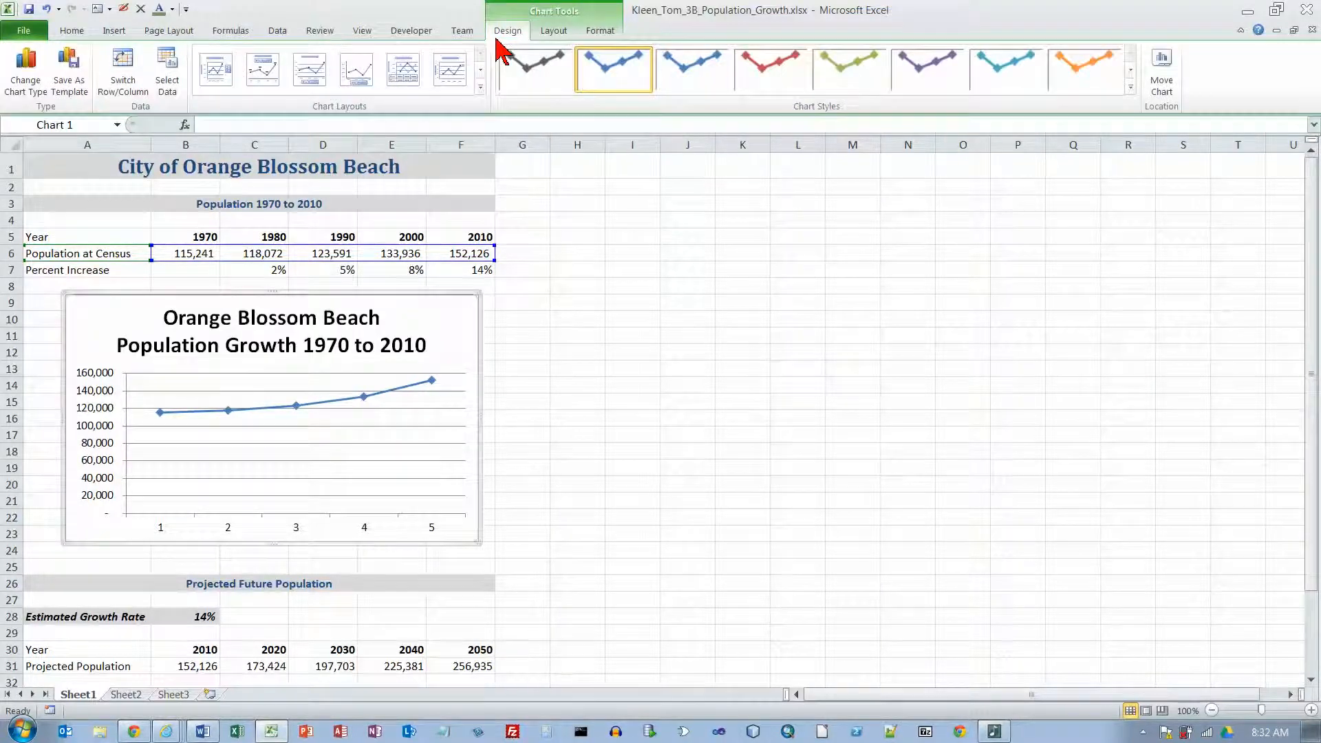
click(167, 68)
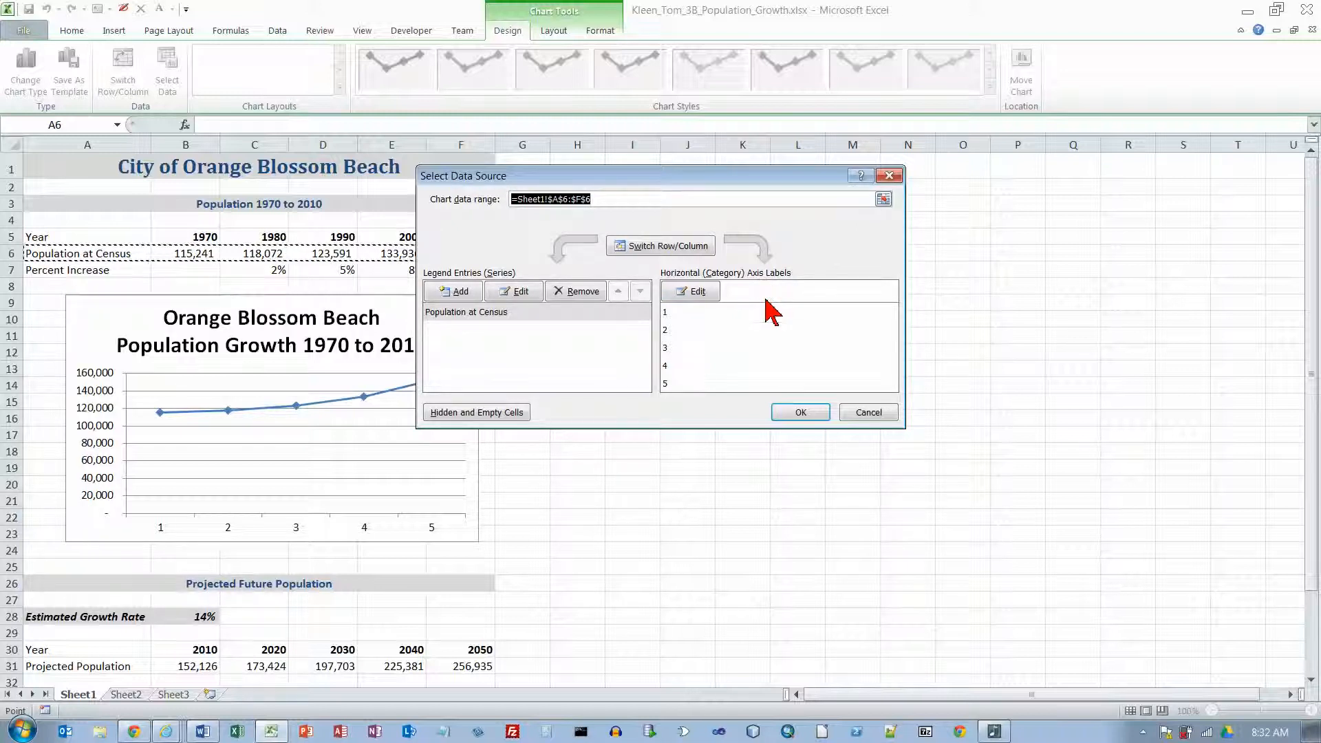
click(708, 294)
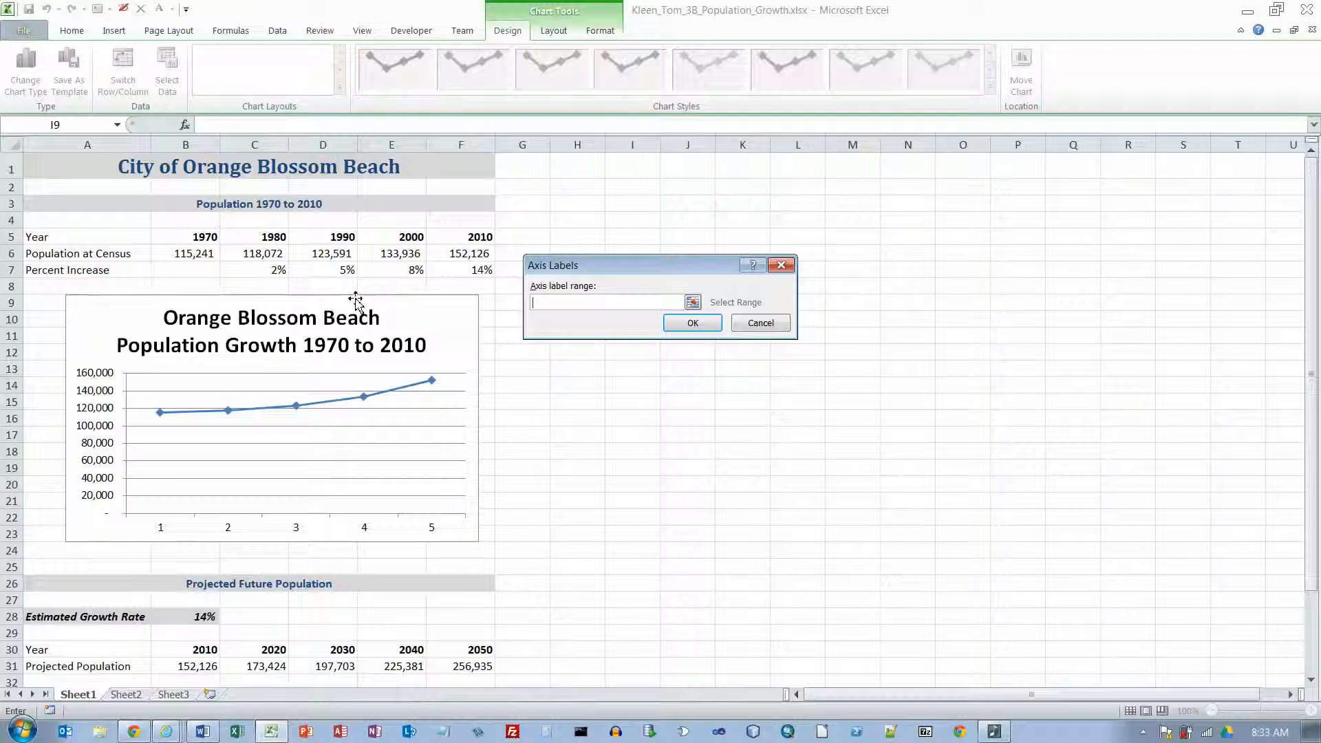
drag(197, 240, 454, 239)
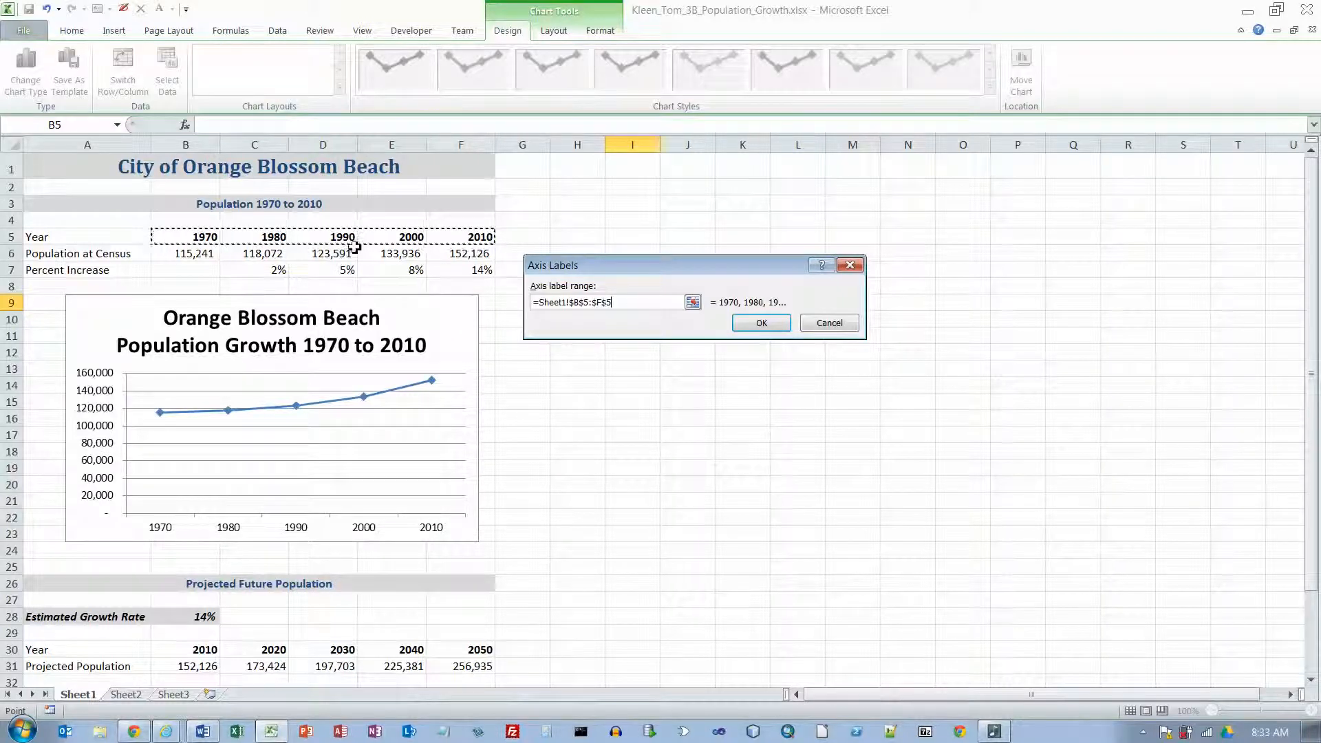
click(757, 324)
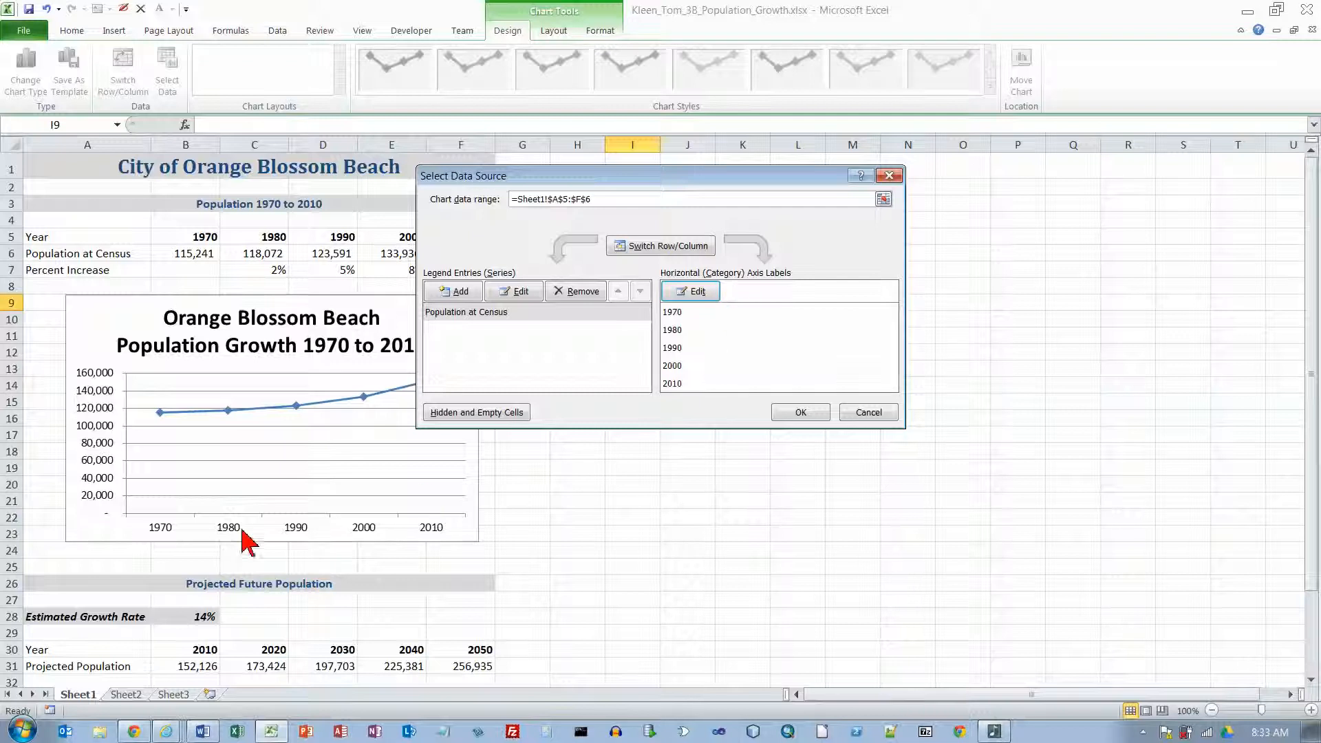
click(804, 412)
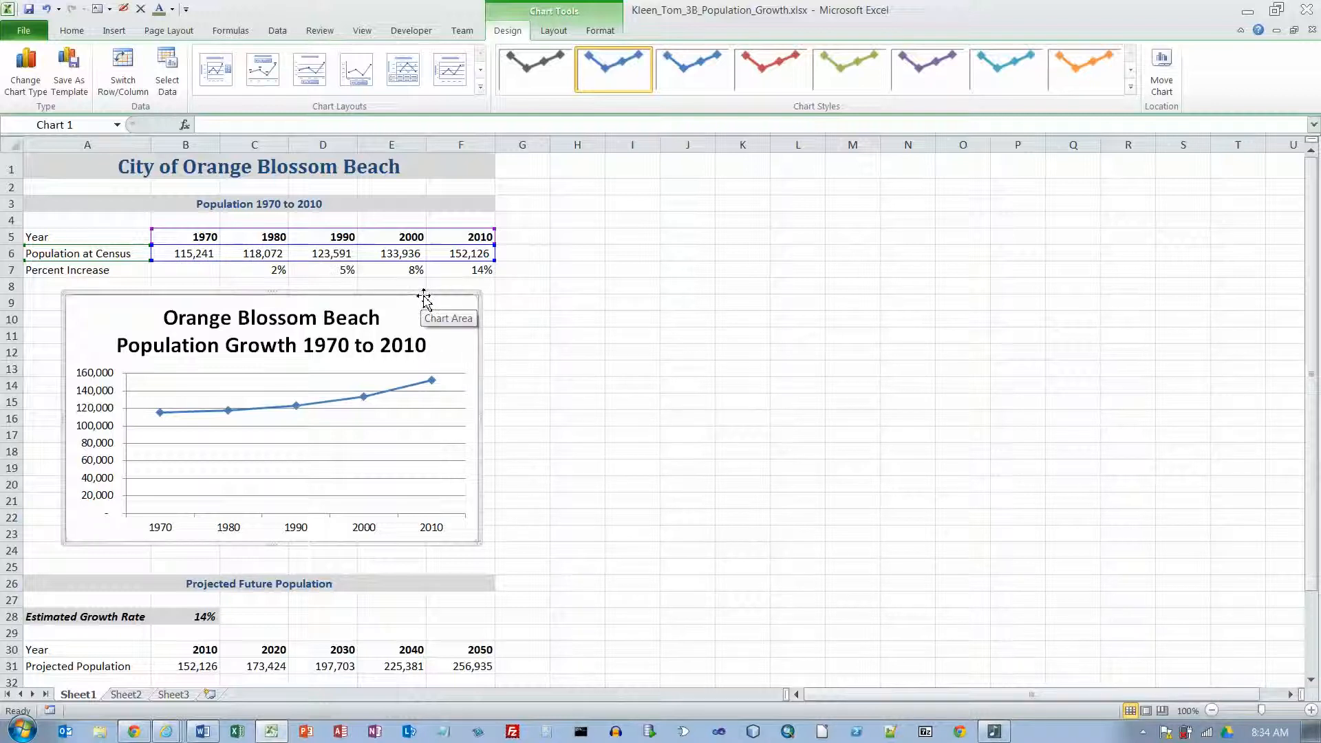
Step: Review the chart's source data range and category axis labels, and deselect the chart
click(173, 81)
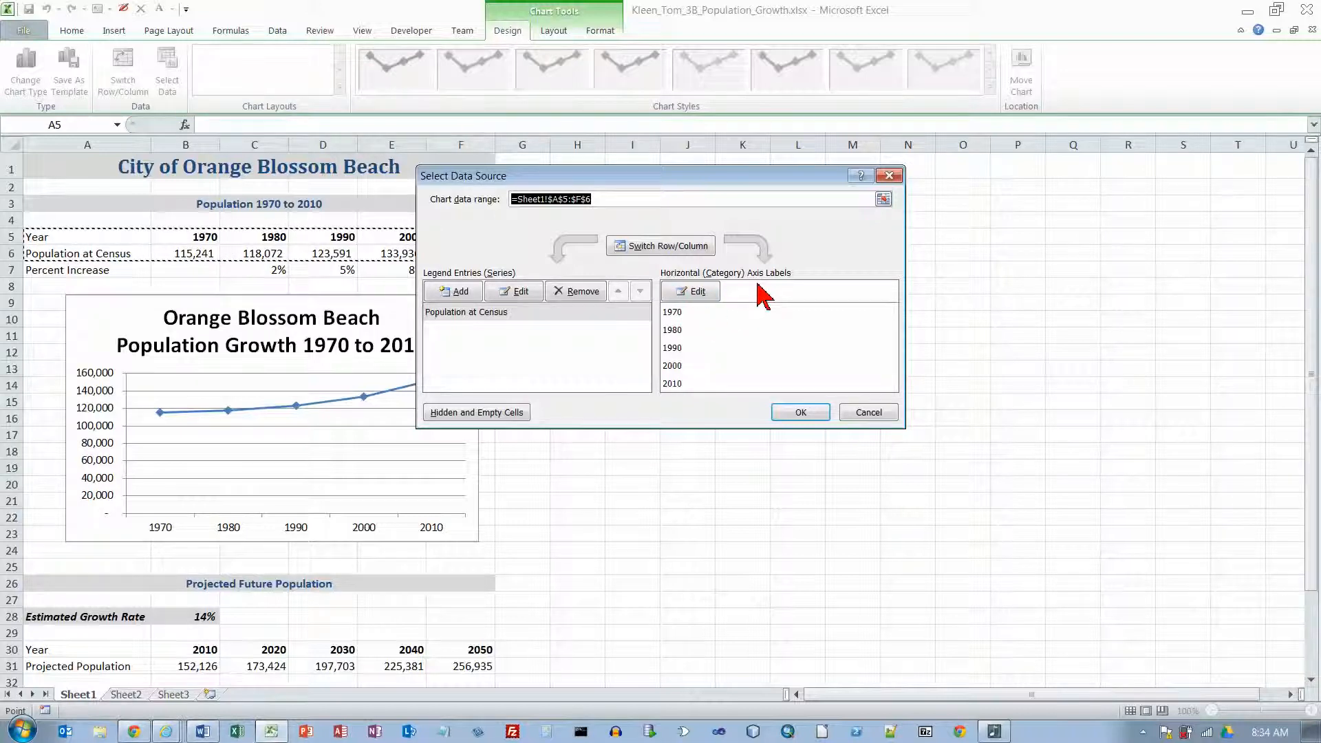
click(798, 415)
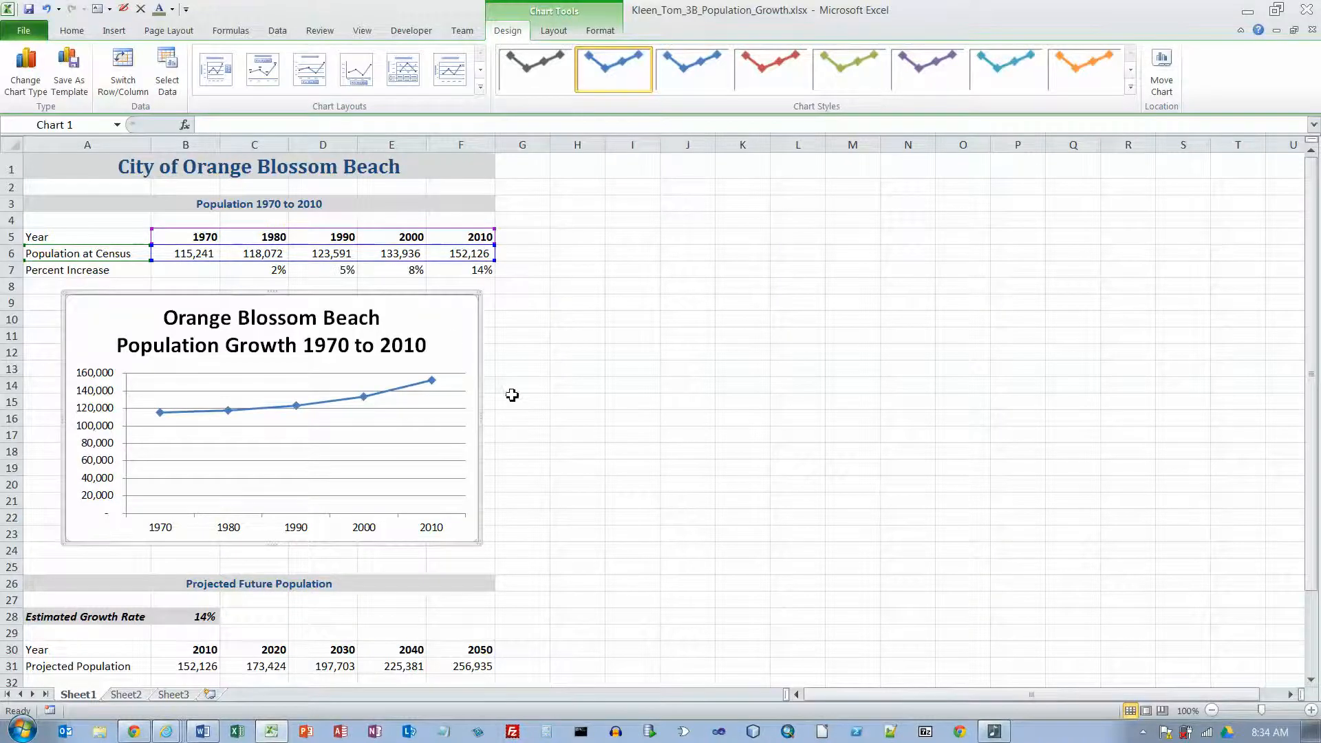
key(Escape)
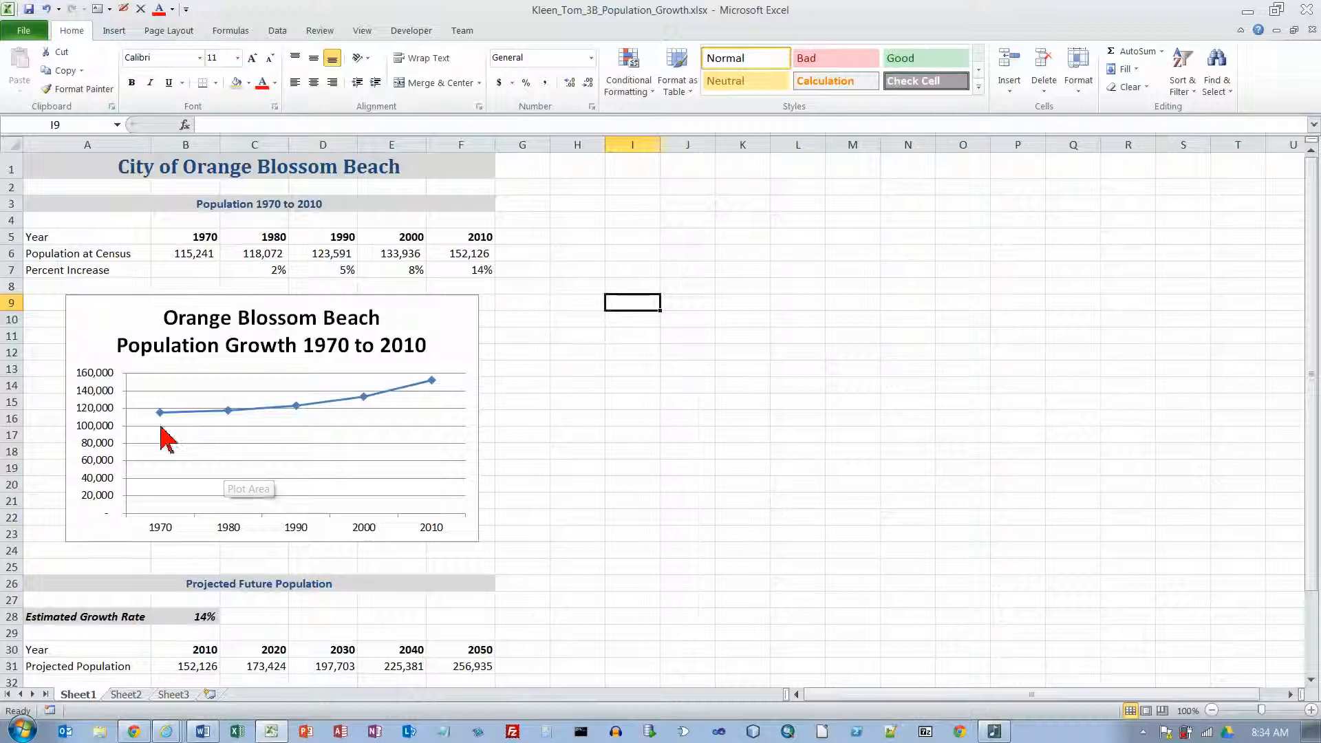
Step: Open the formatting options for the chart's primary vertical axis and fix the axis minimum at 100000
mouse_move(431, 381)
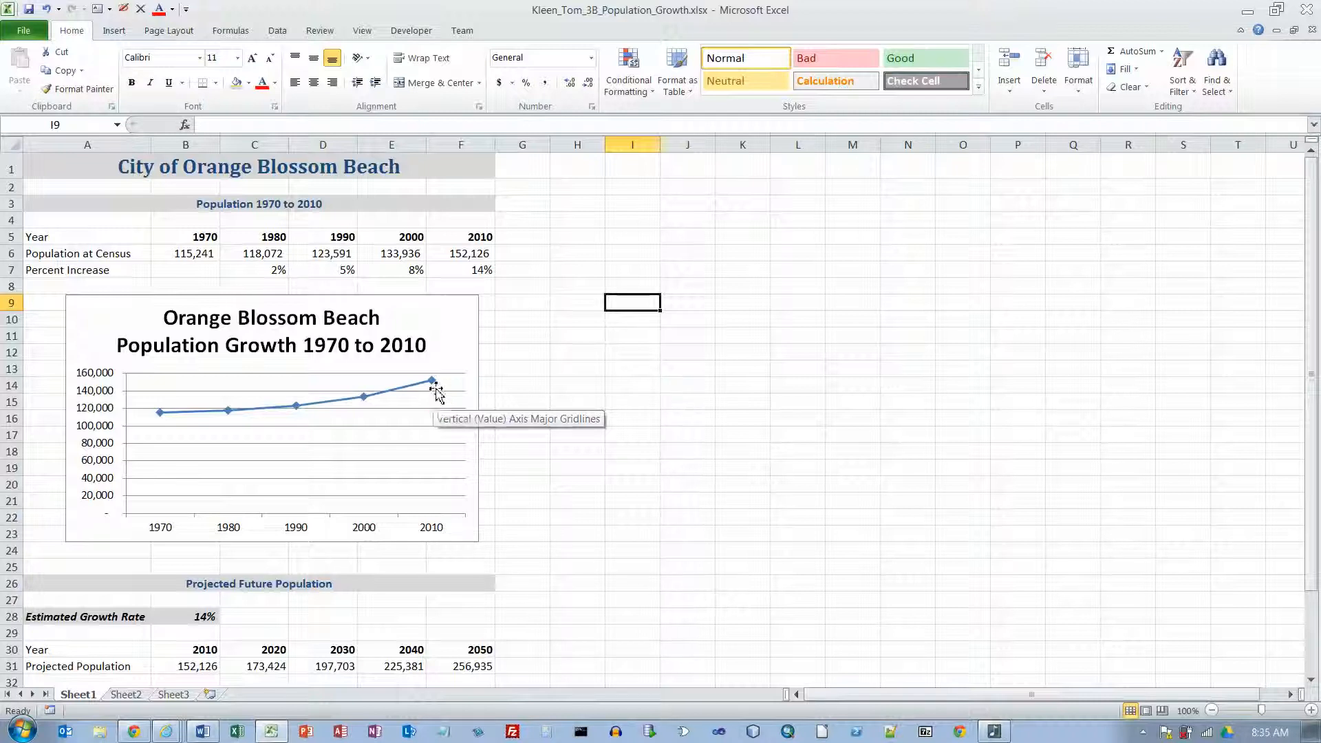
click(398, 315)
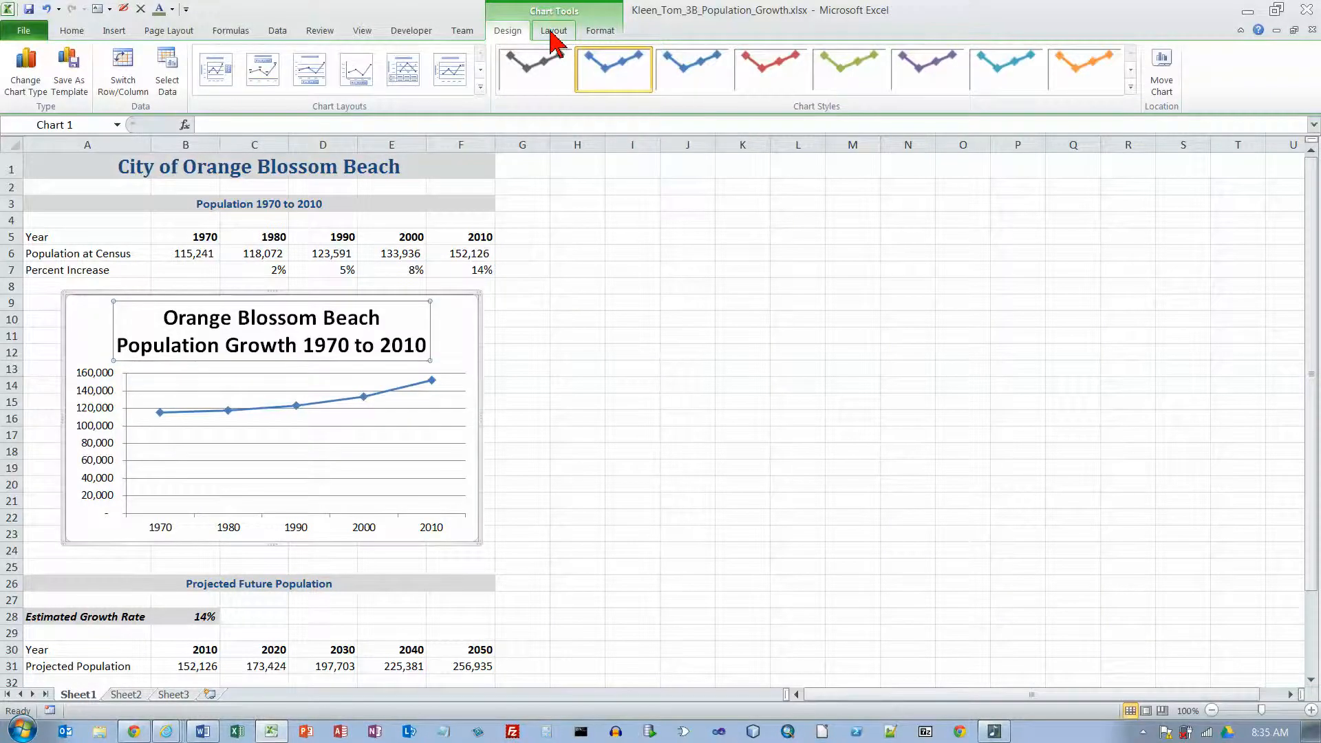
click(554, 34)
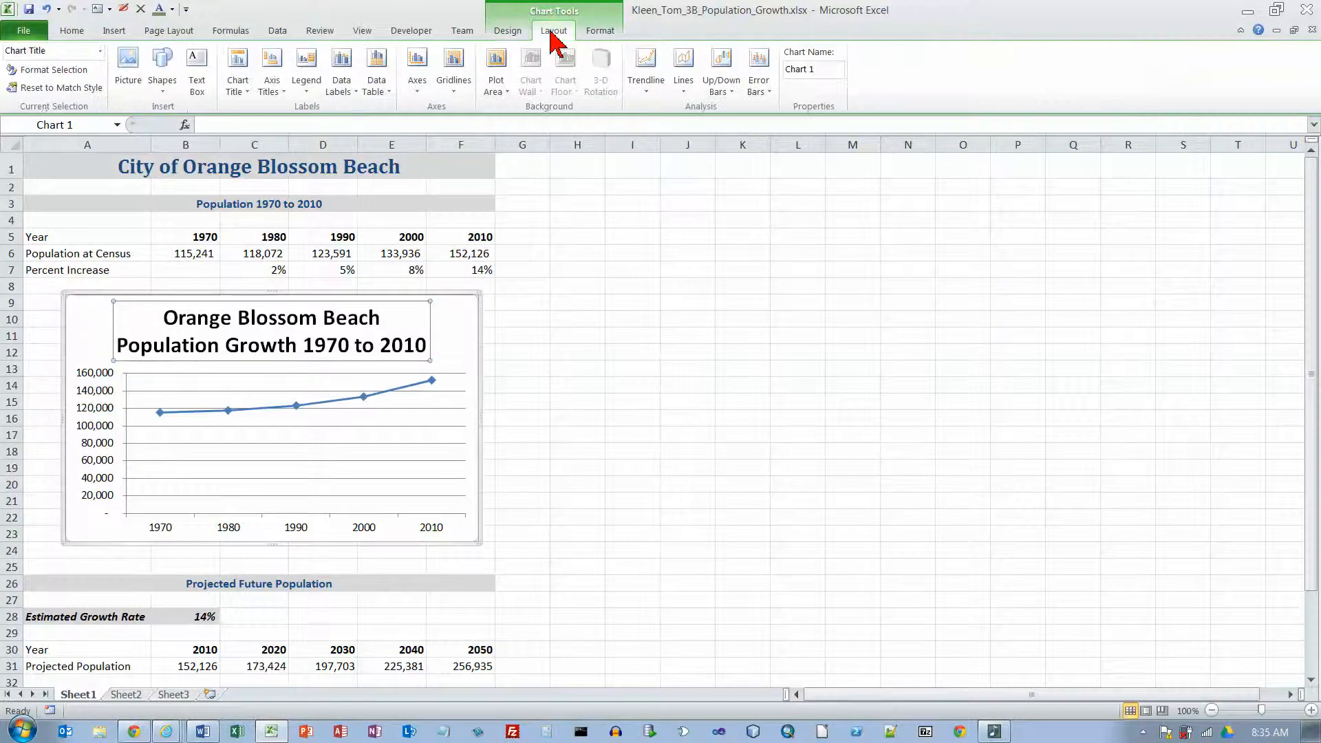
click(417, 88)
mouse_move(444, 129)
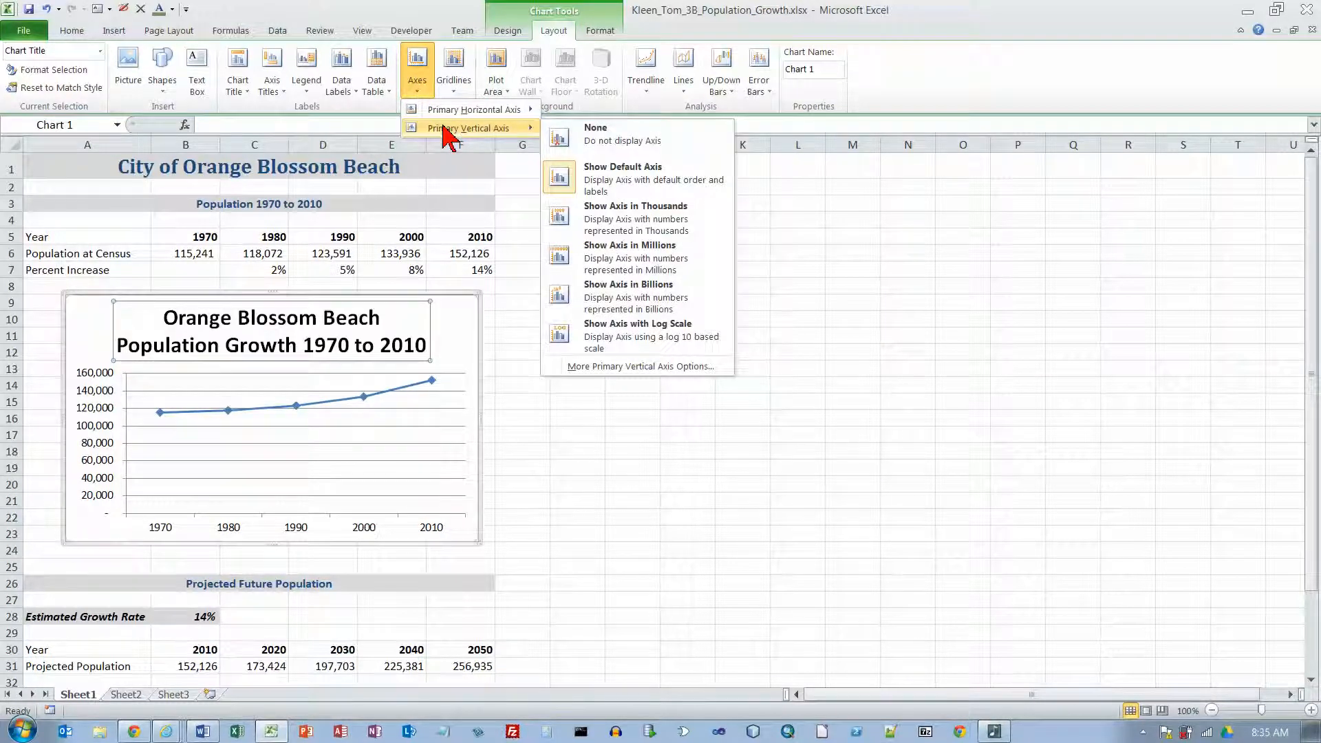
click(628, 365)
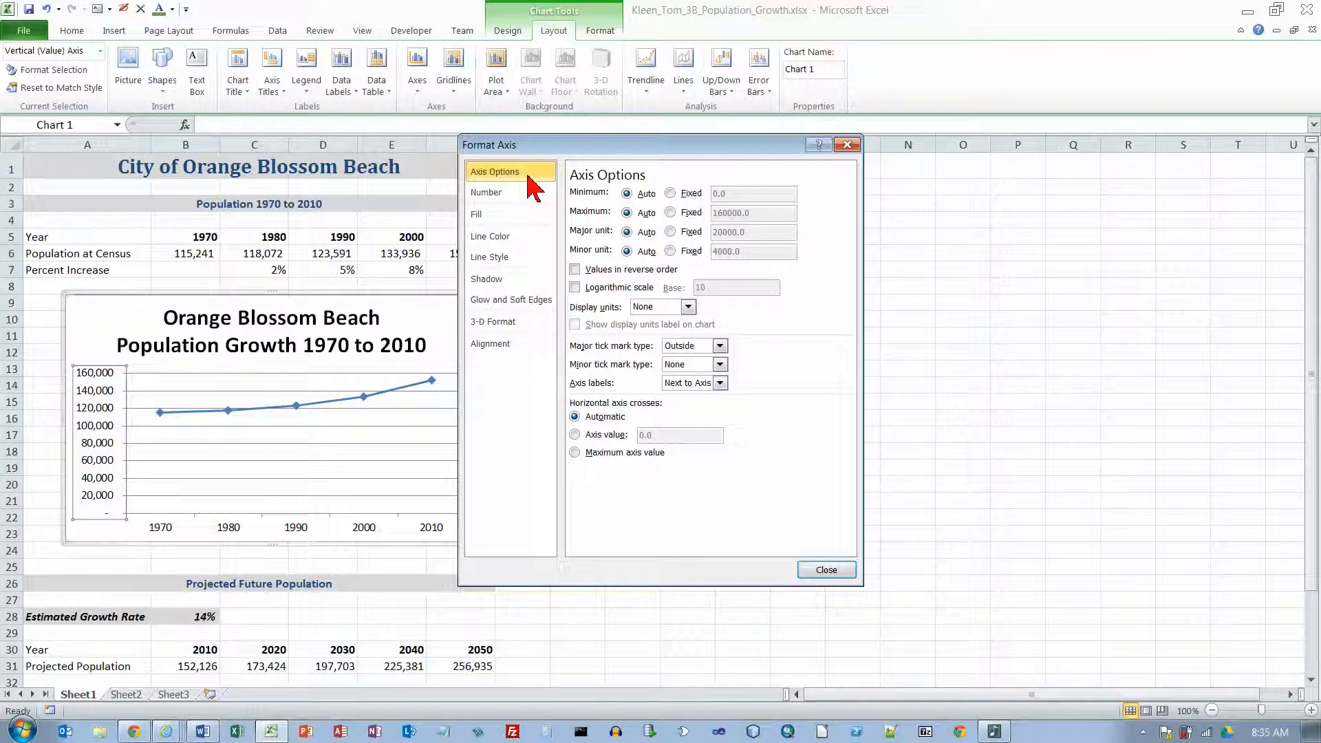
click(670, 193)
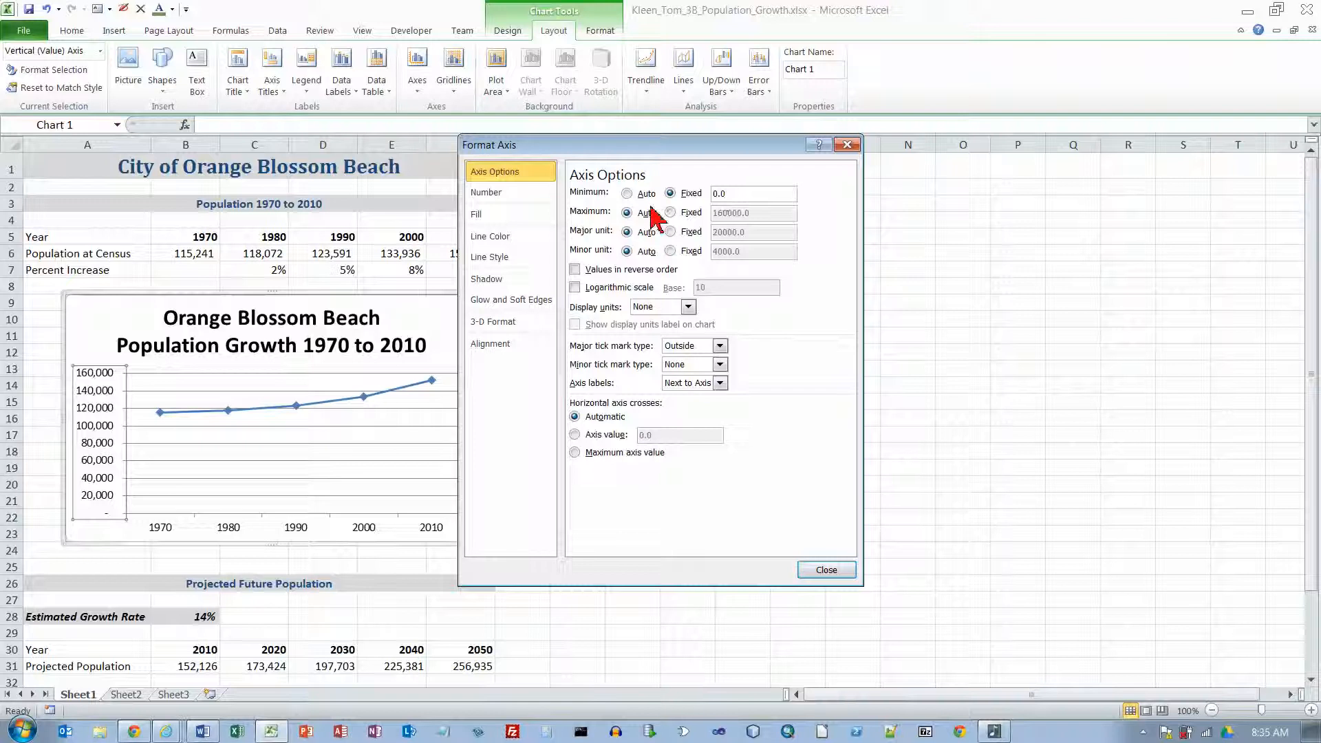
drag(729, 194, 709, 195)
text(100000)
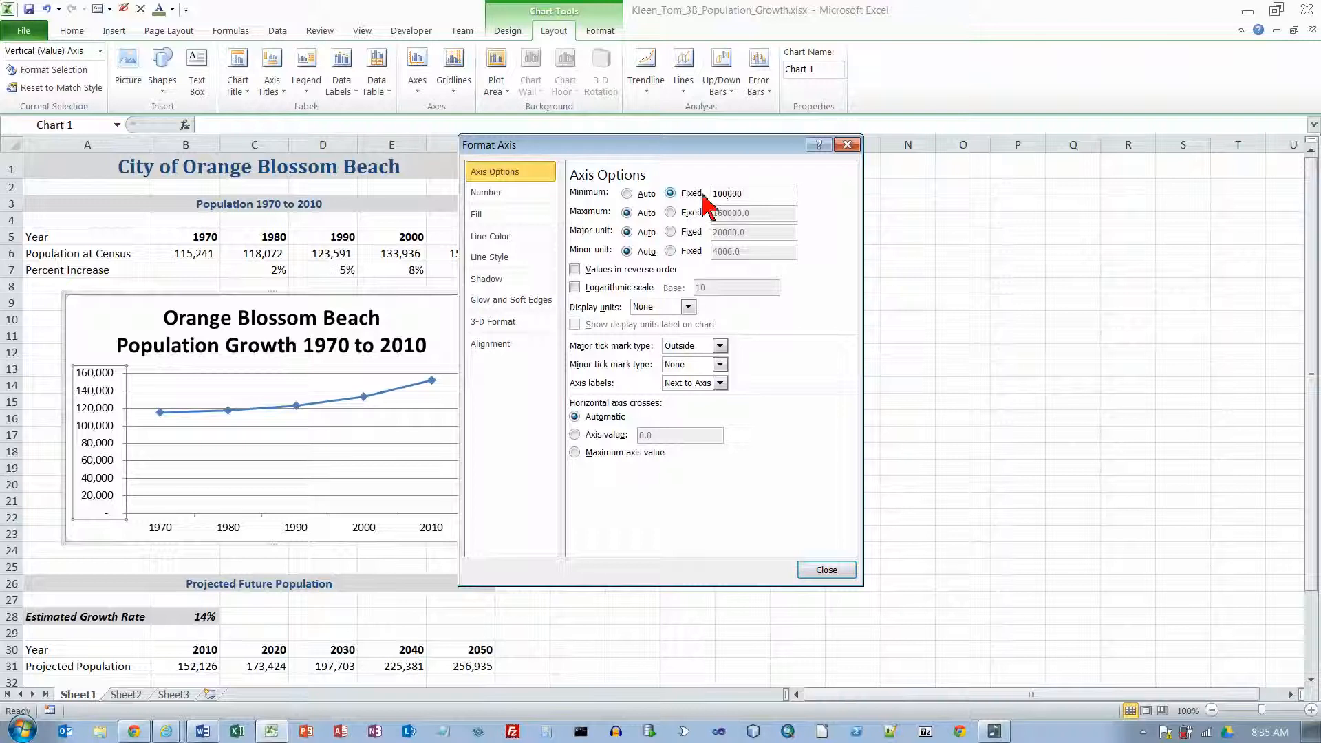
key(Tab)
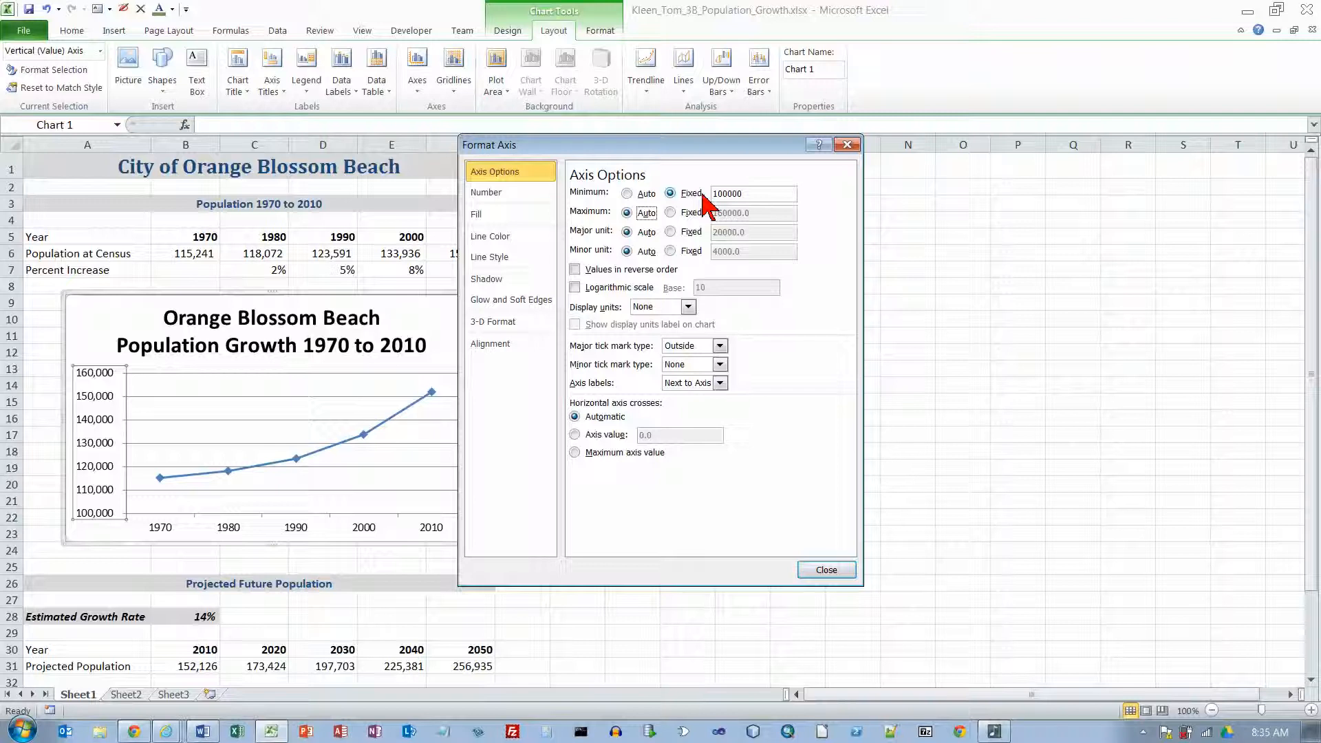
Step: Fix the vertical axis major unit at 10000 and close the axis formatting options
click(671, 232)
click(719, 234)
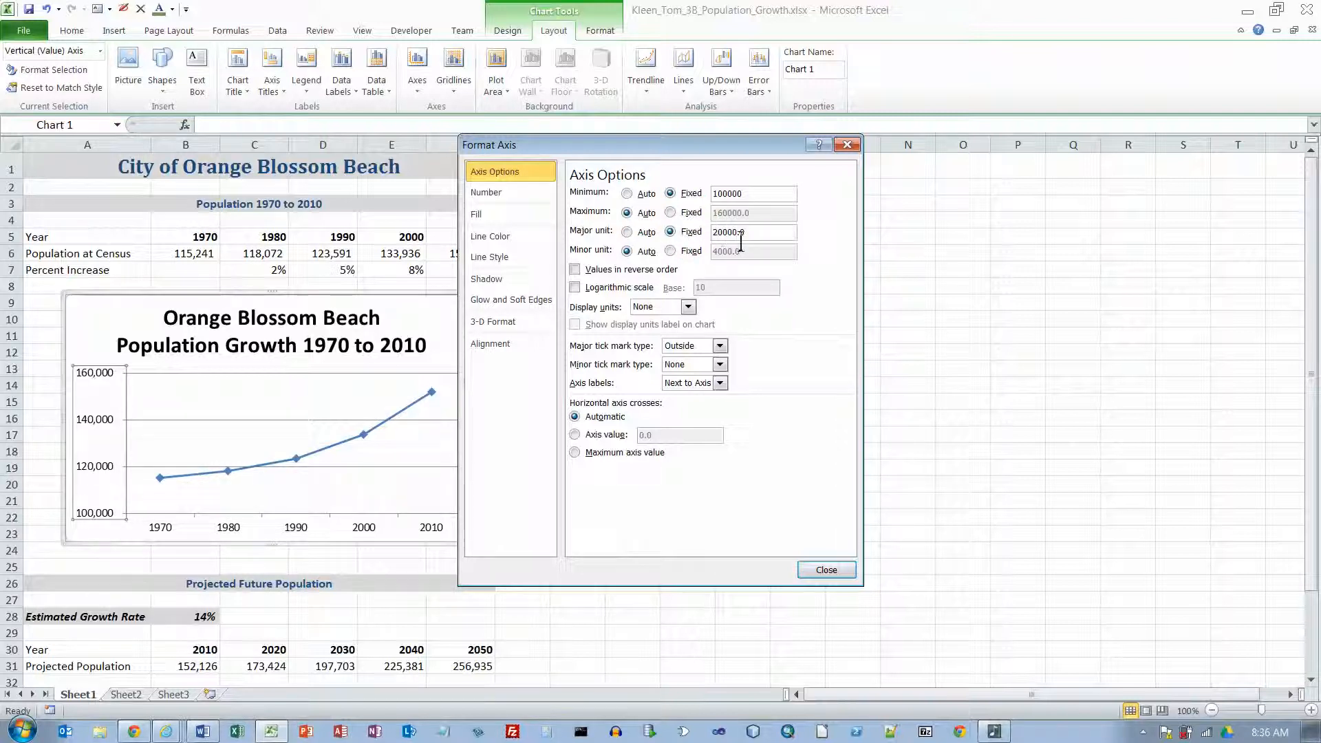
text(1)
key(Tab)
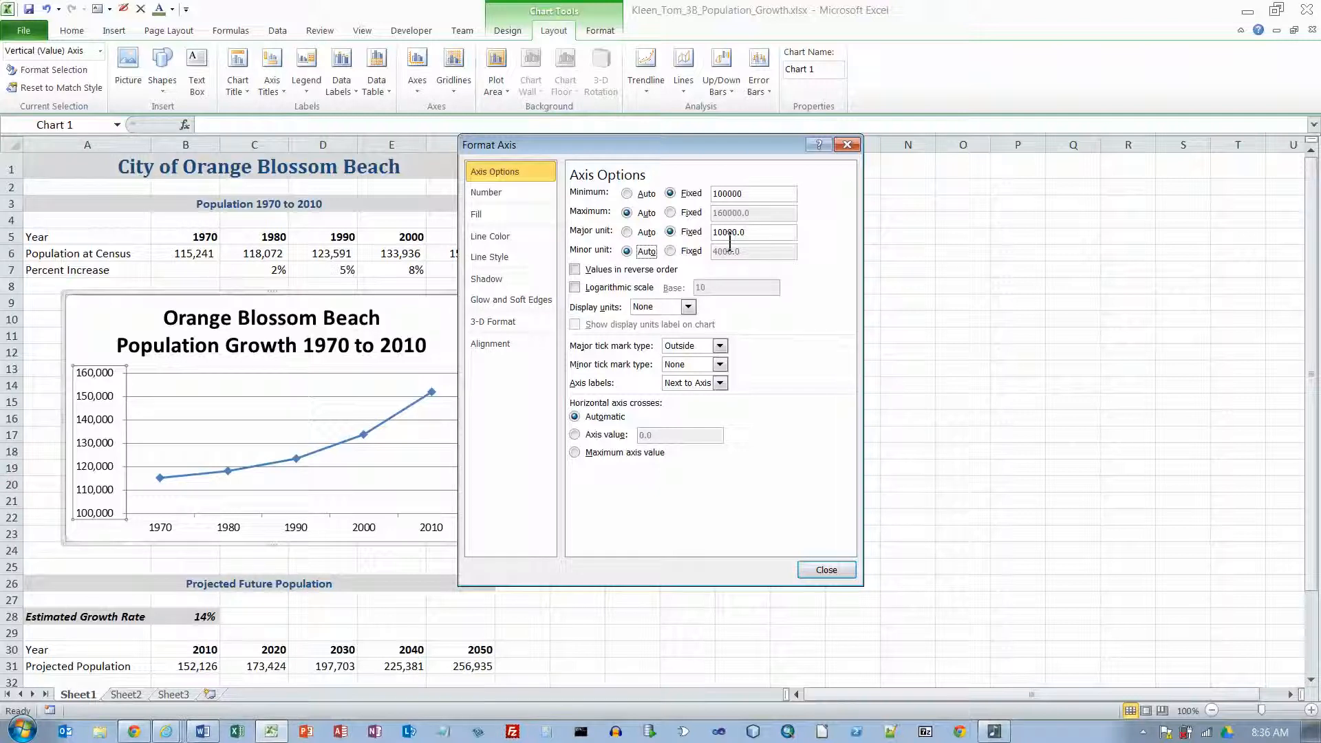
click(836, 571)
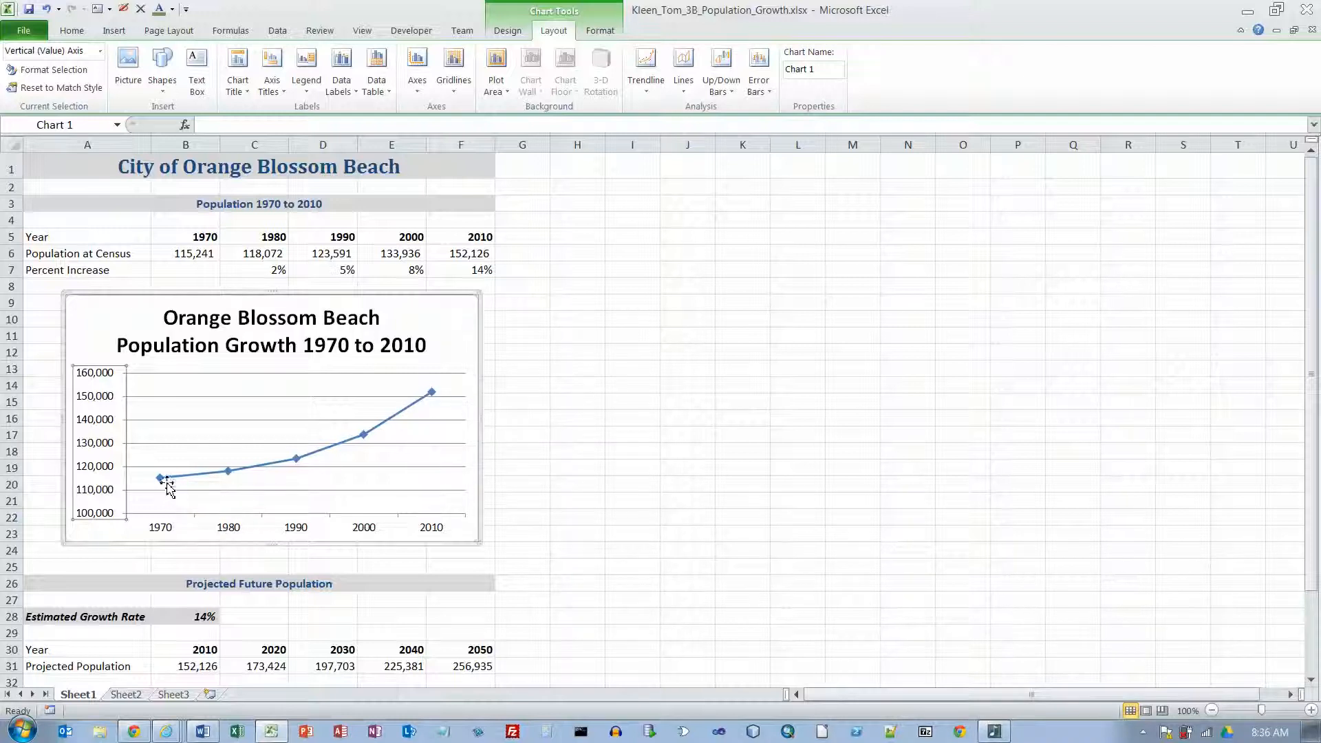
Step: Undo the vertical axis major unit and minimum changes to compare the line's shape, and redo both
mouse_move(146, 497)
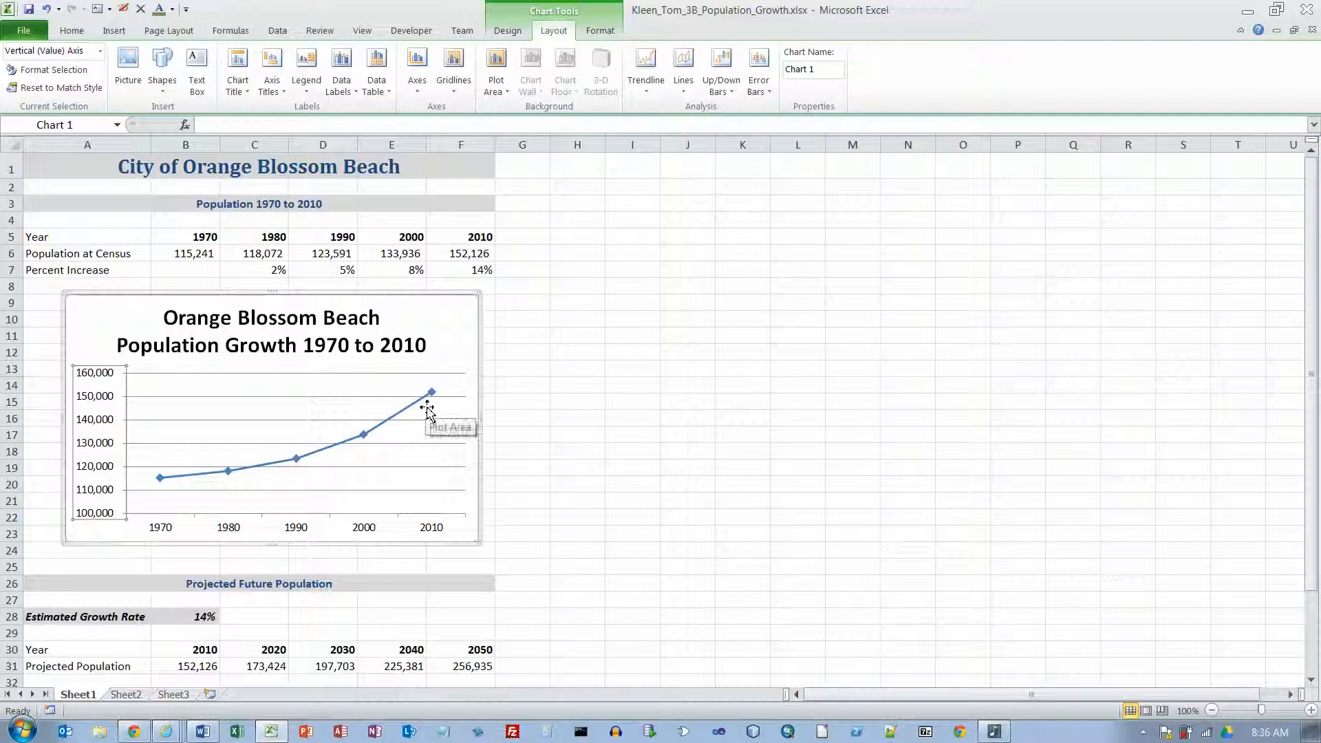
click(47, 9)
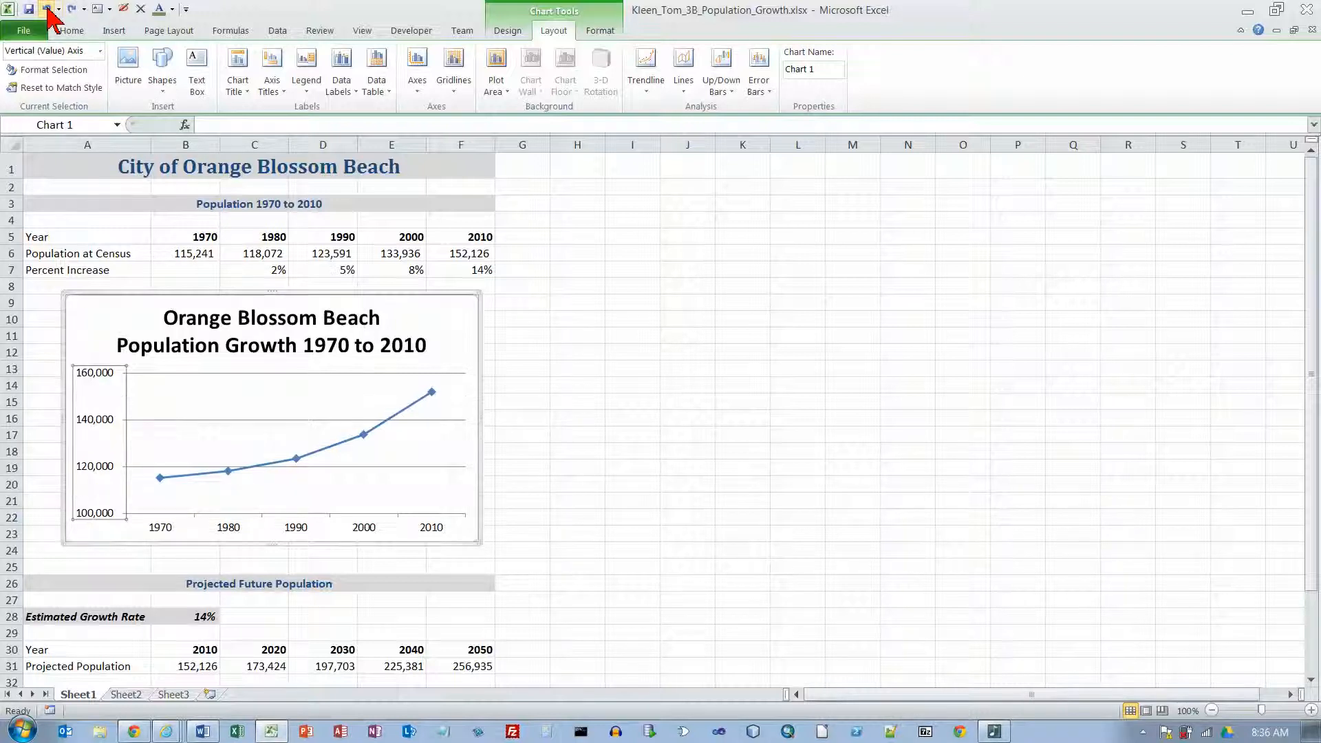
click(46, 9)
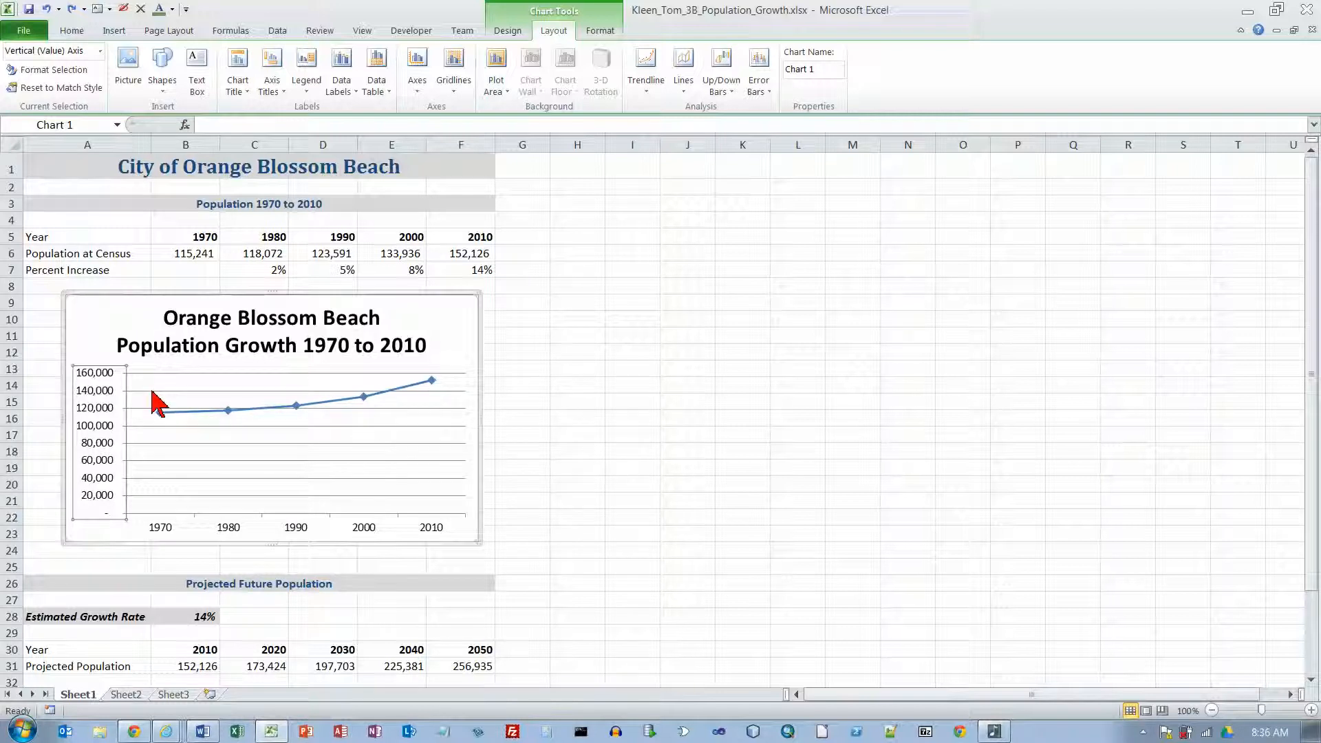
click(72, 9)
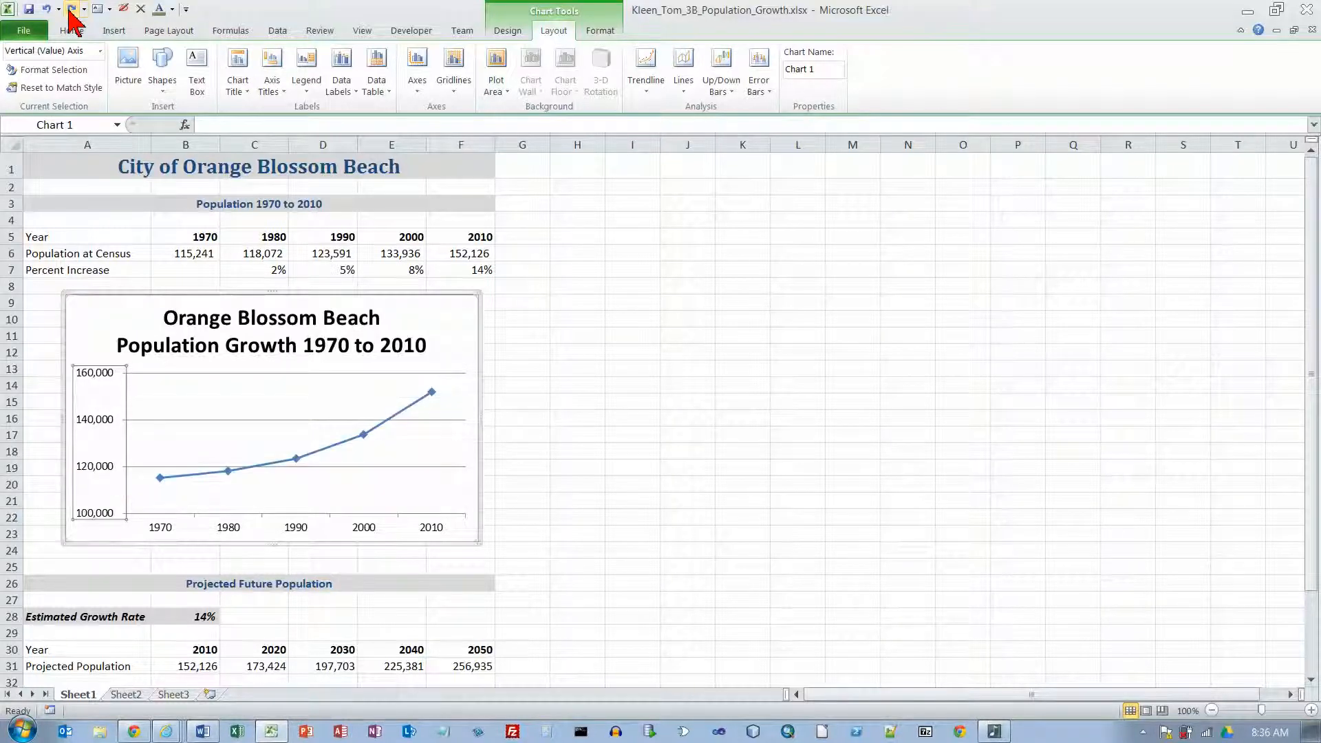
click(72, 9)
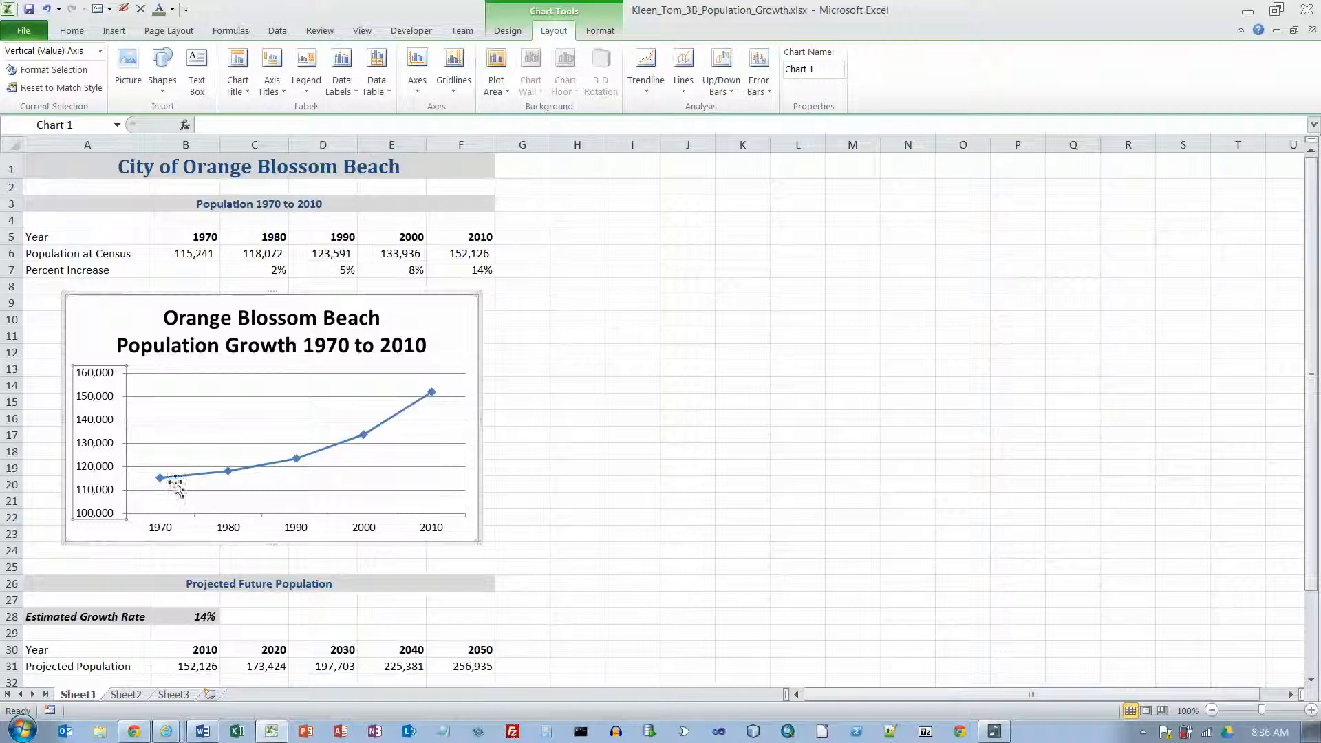